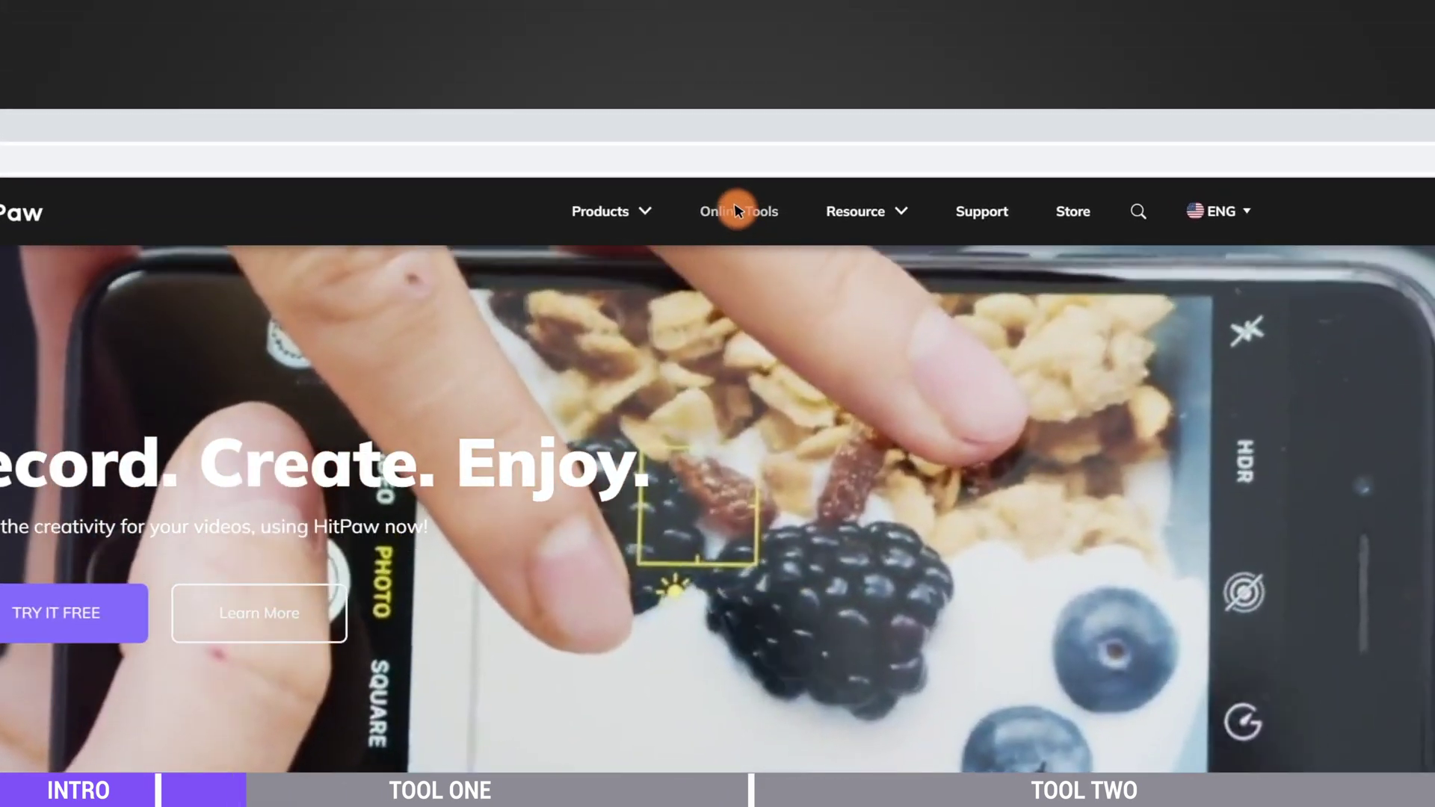
From Online Tools, launch the online Video Converter and bring up the file picker with video1.wmv, video2.mkv and video3.mov
left_click(740, 203)
mouse_move(736, 196)
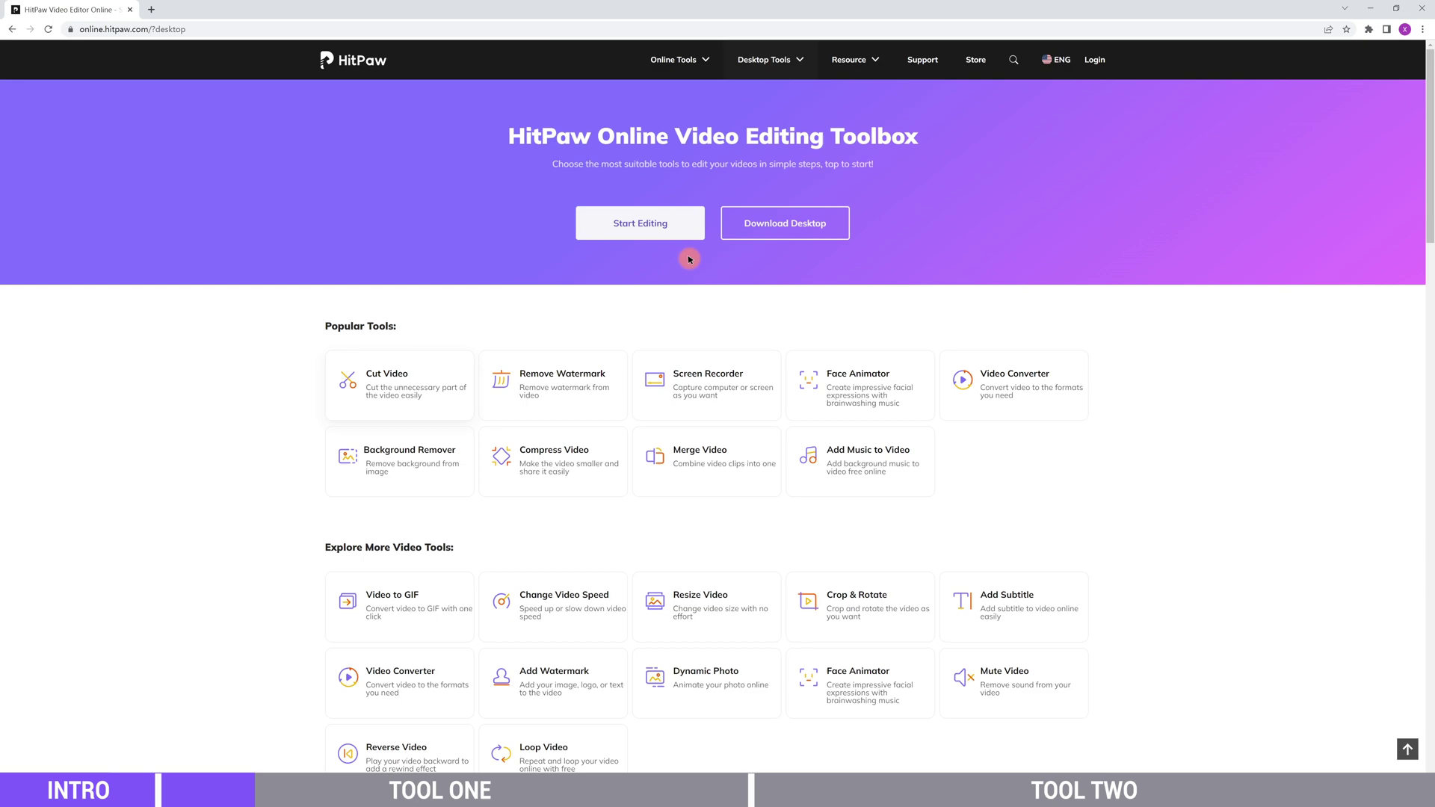
scroll(1201, 395, "down", 9)
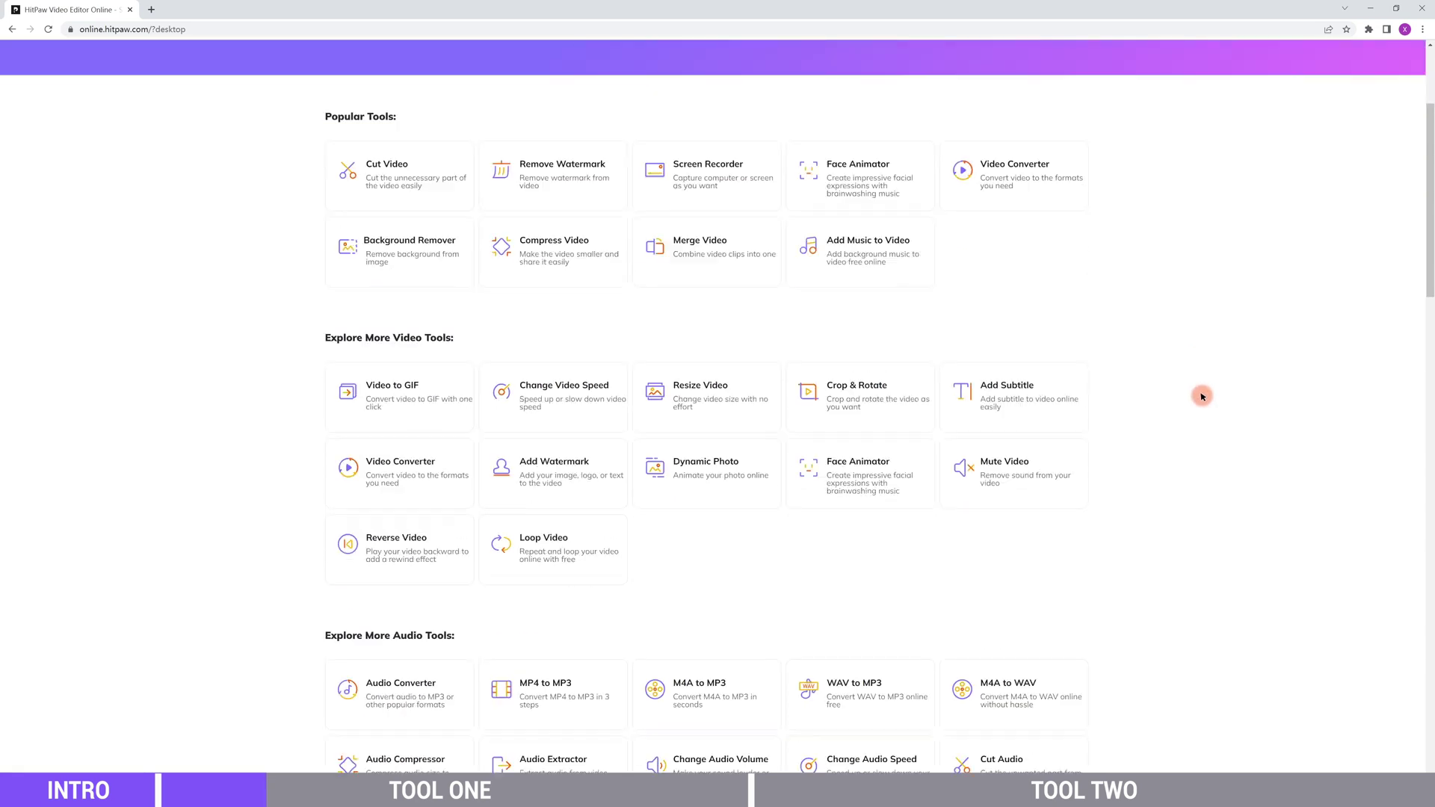
scroll(1187, 417, "up", 9)
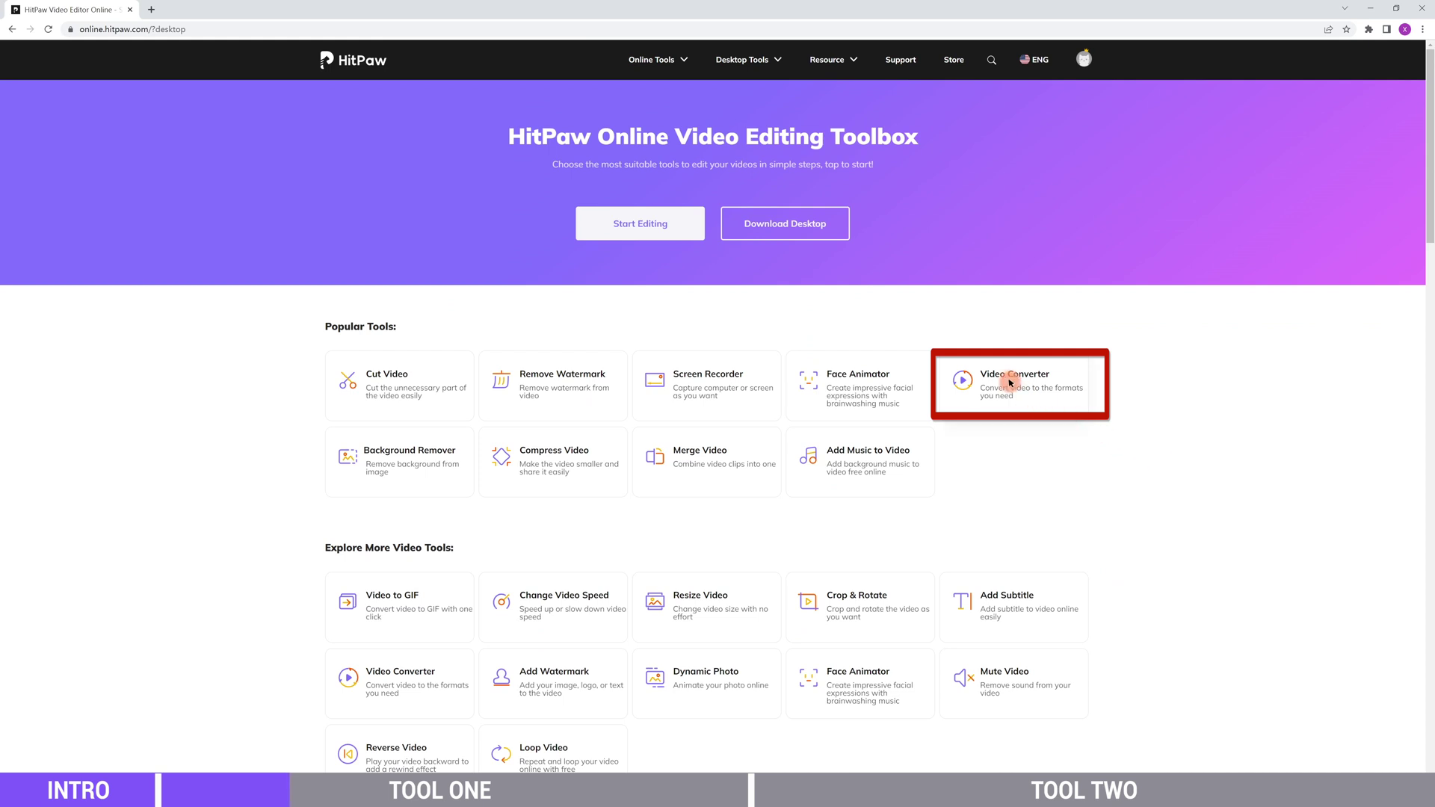
left_click(1041, 380)
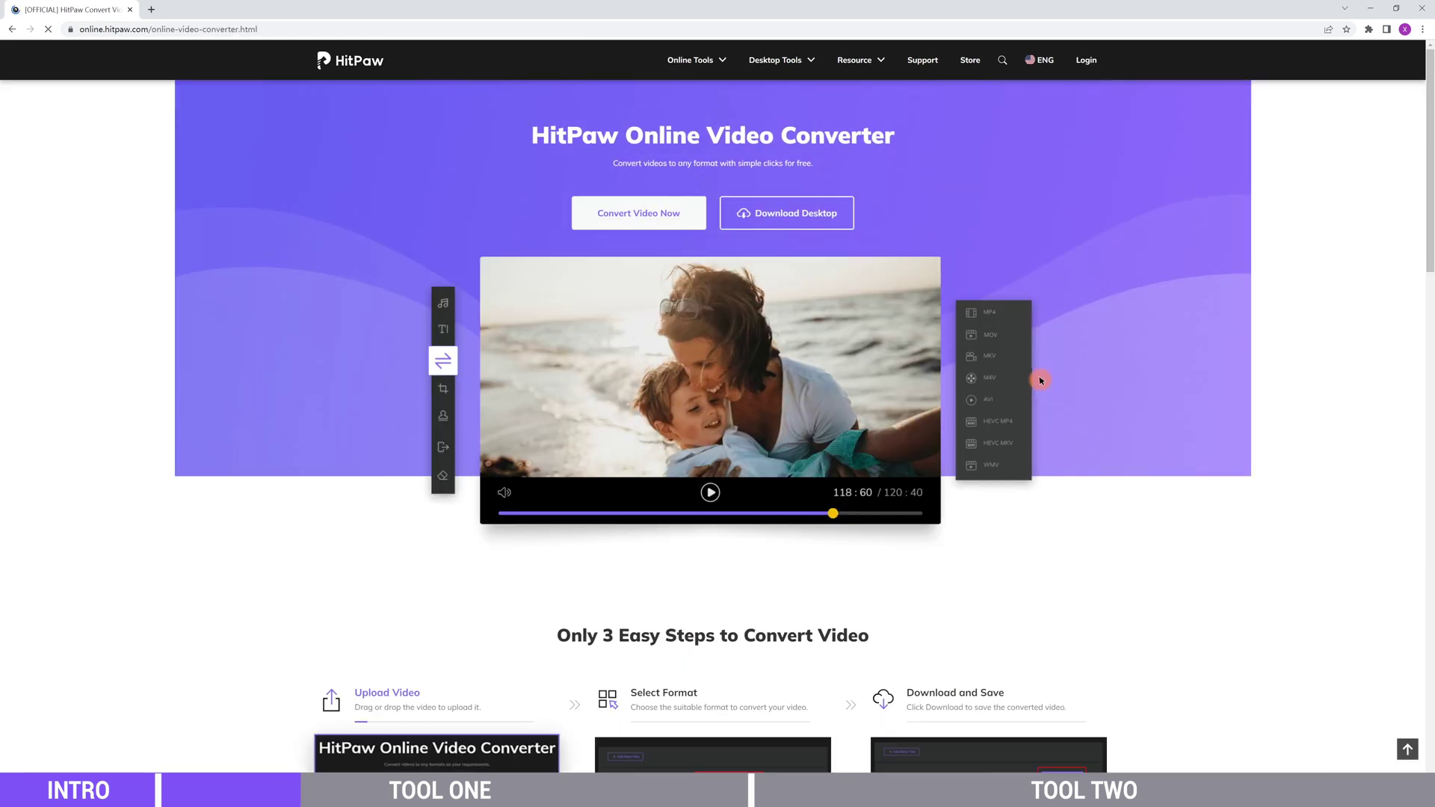
left_click(656, 217)
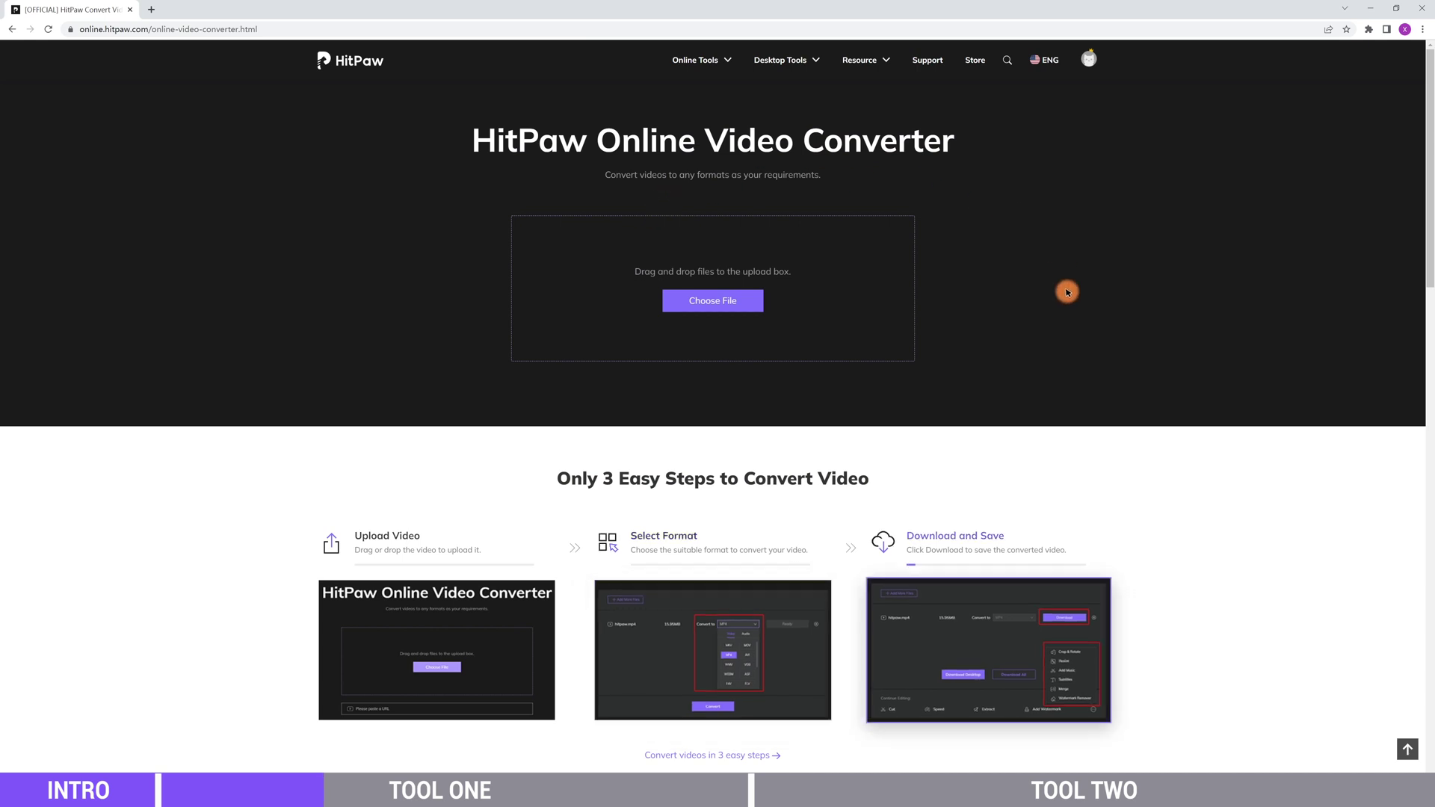
left_click(742, 301)
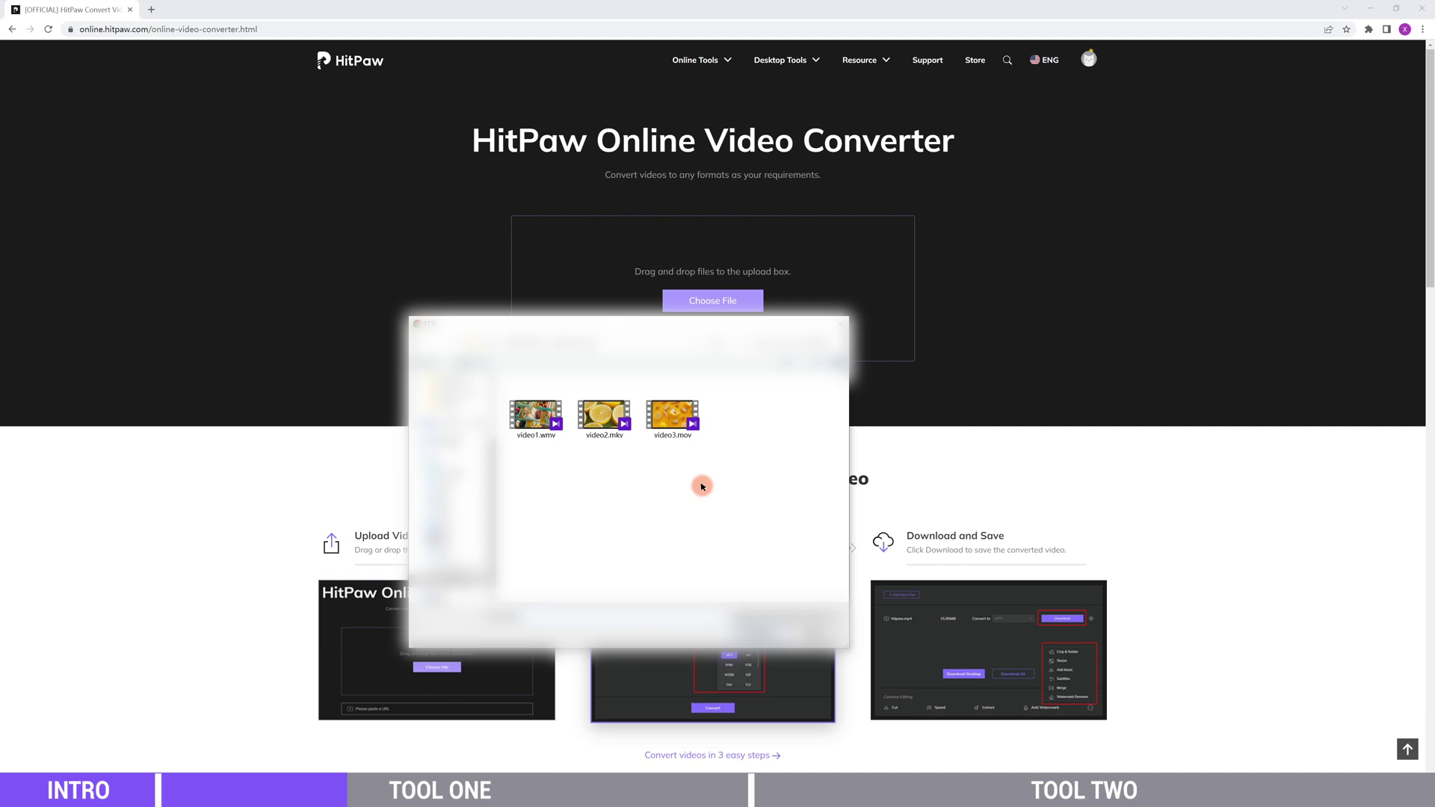
Upload video1.wmv and review the audio and video output formats, keeping MP4
left_click(528, 413)
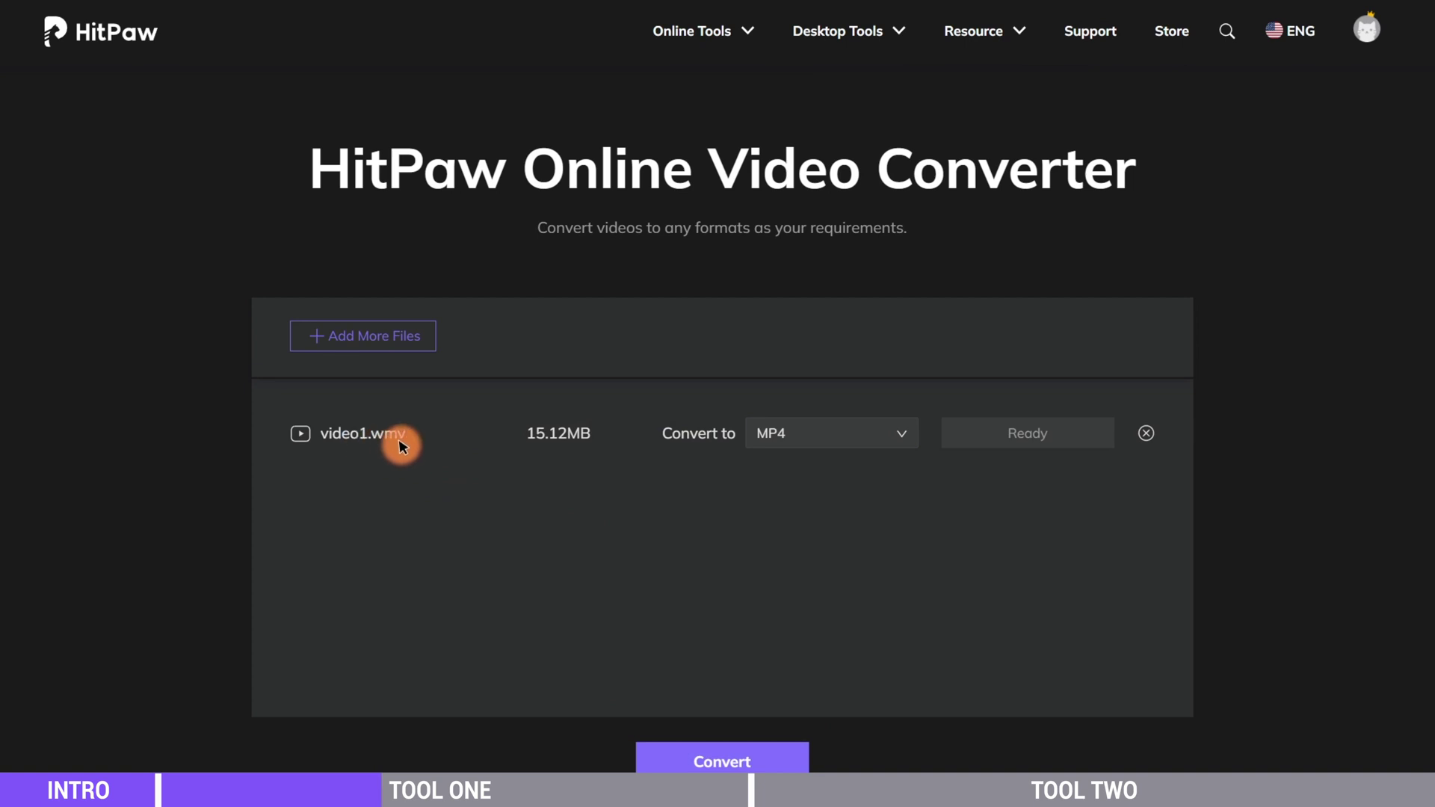
left_click(897, 432)
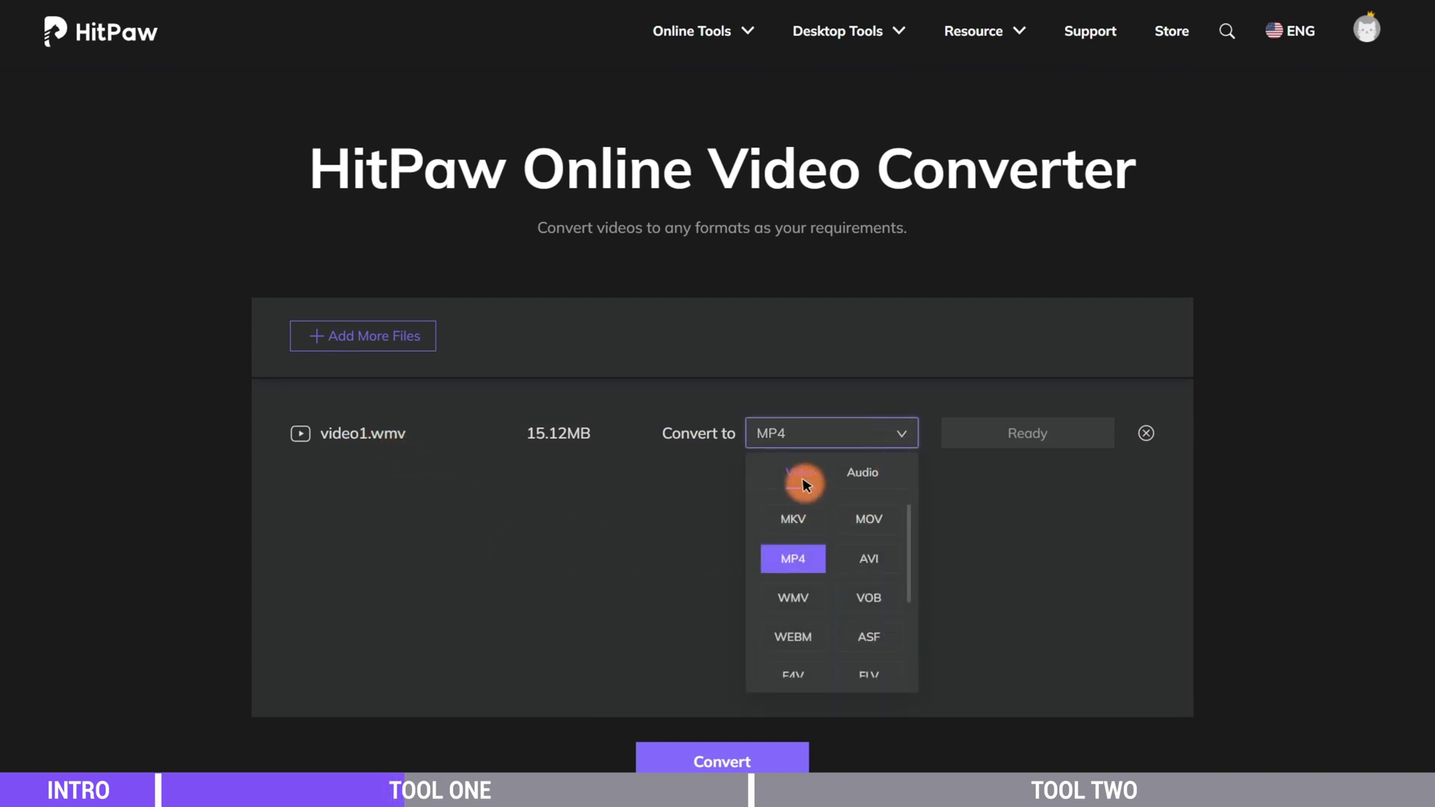
left_click(855, 470)
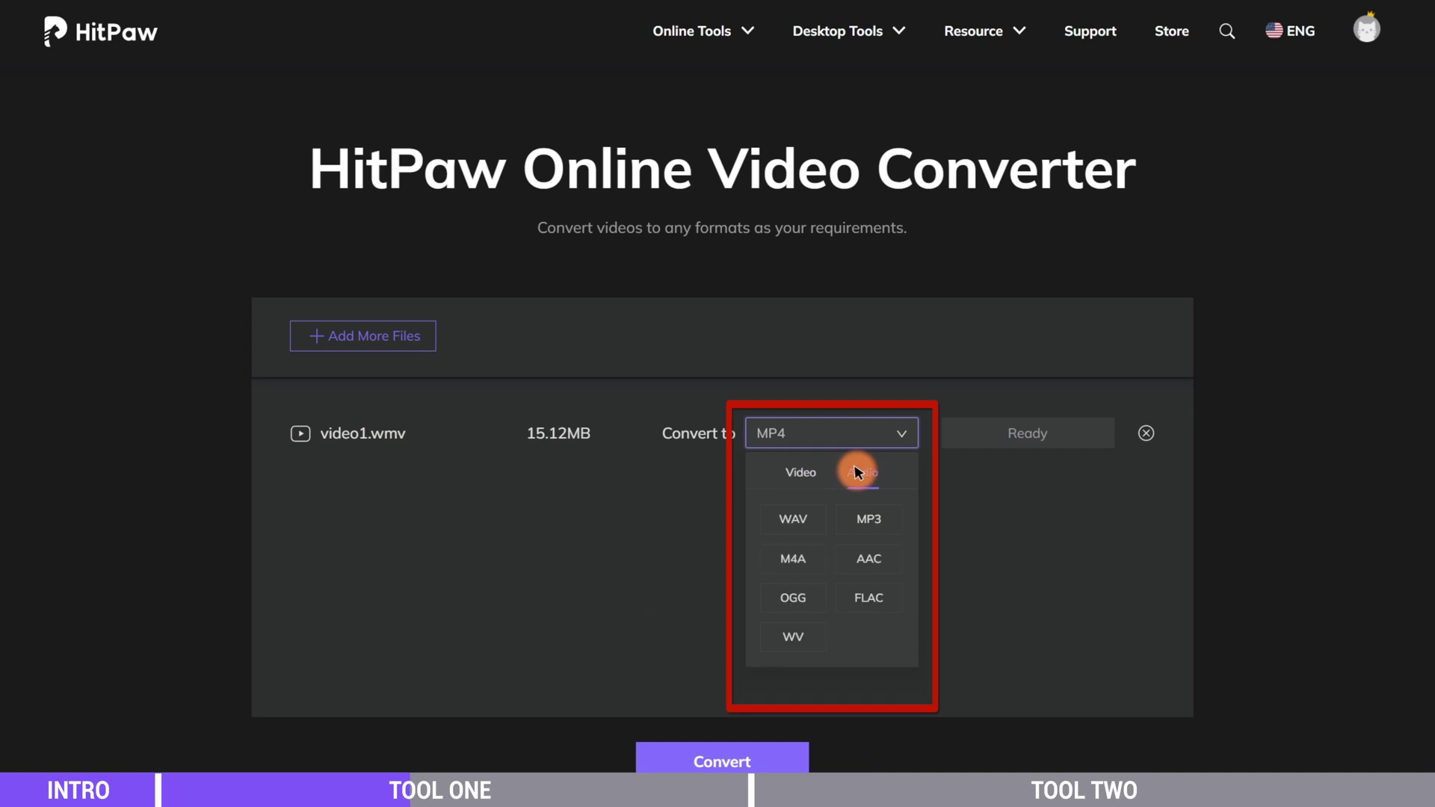
left_click(813, 477)
scroll(838, 568, "down", 3)
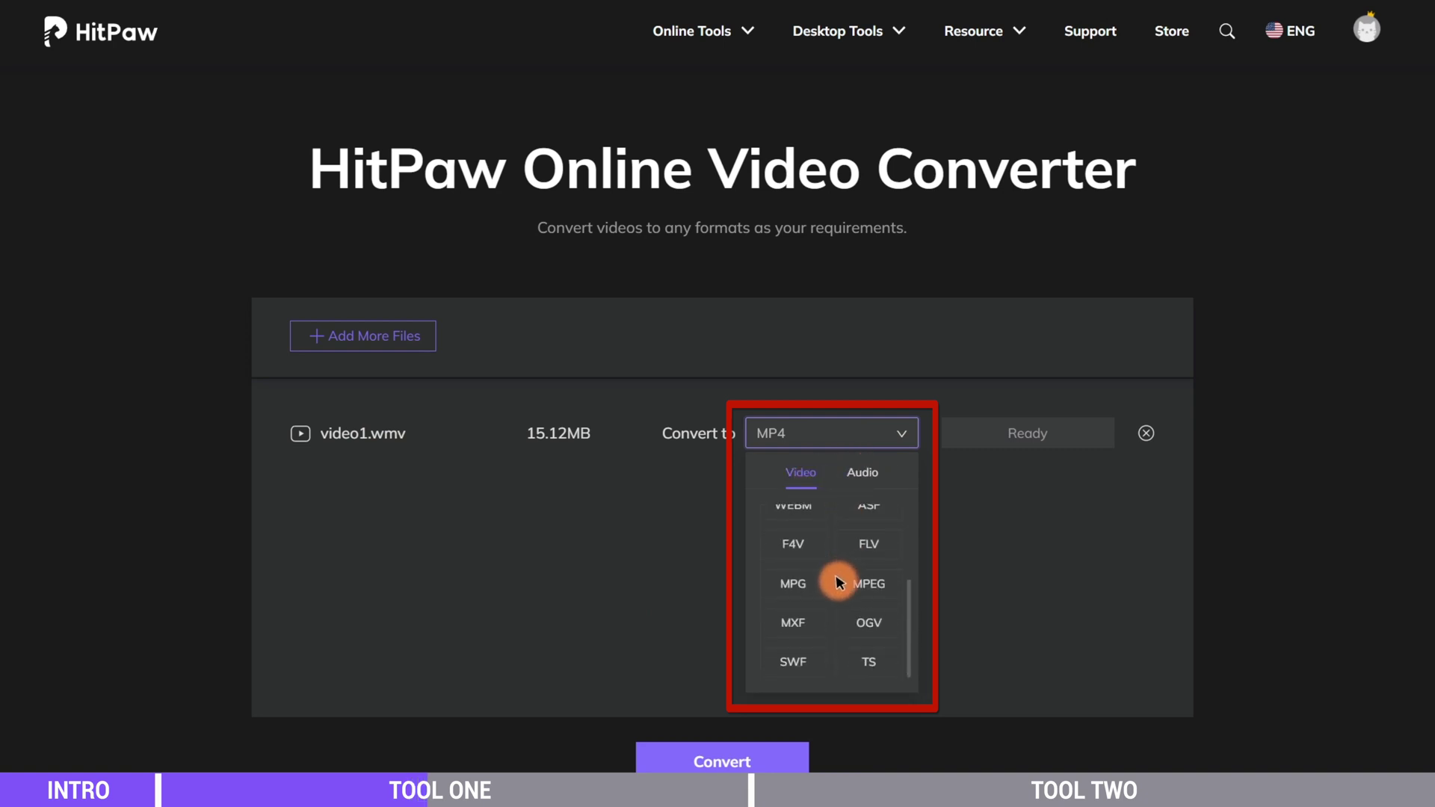
scroll(839, 635, "up", 3)
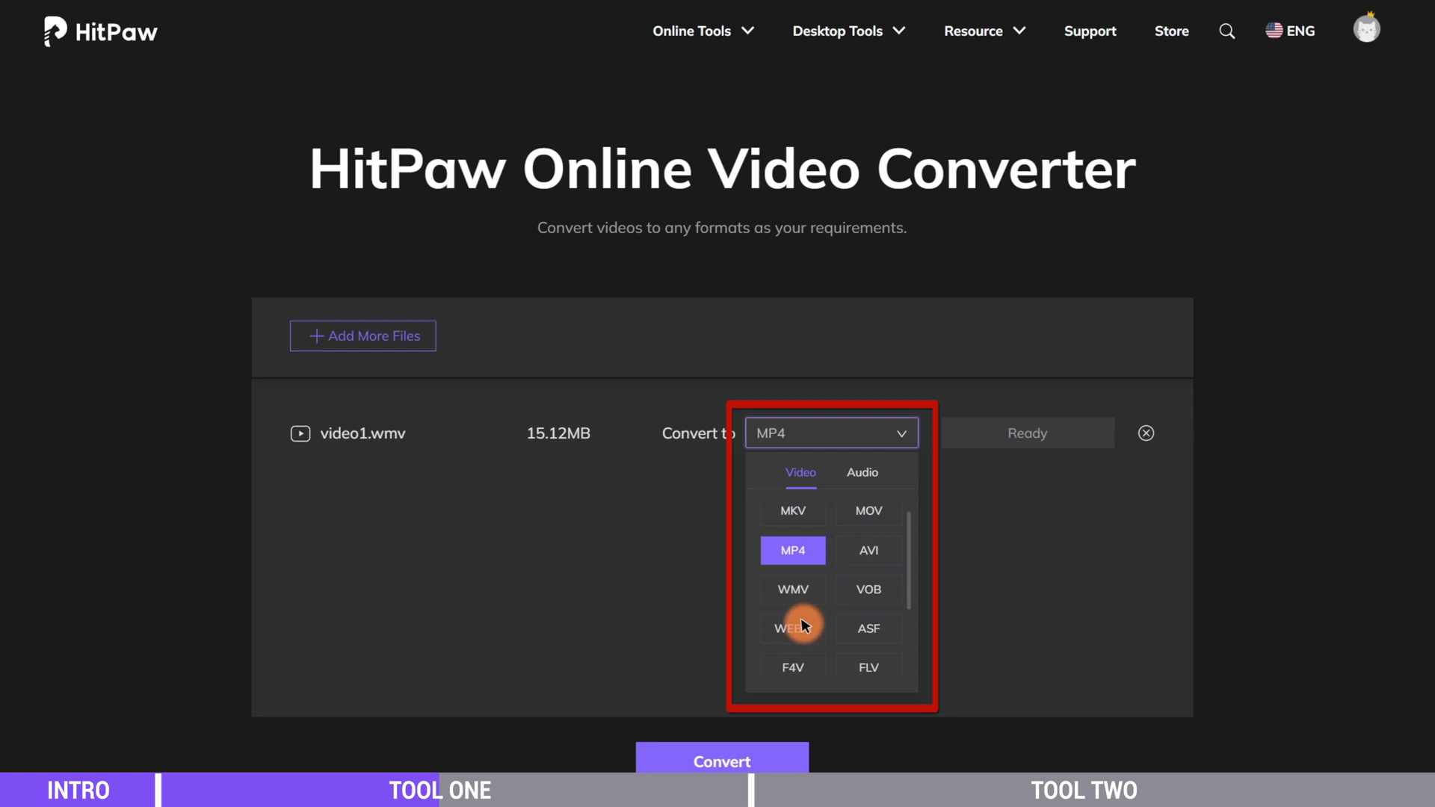
left_click(793, 515)
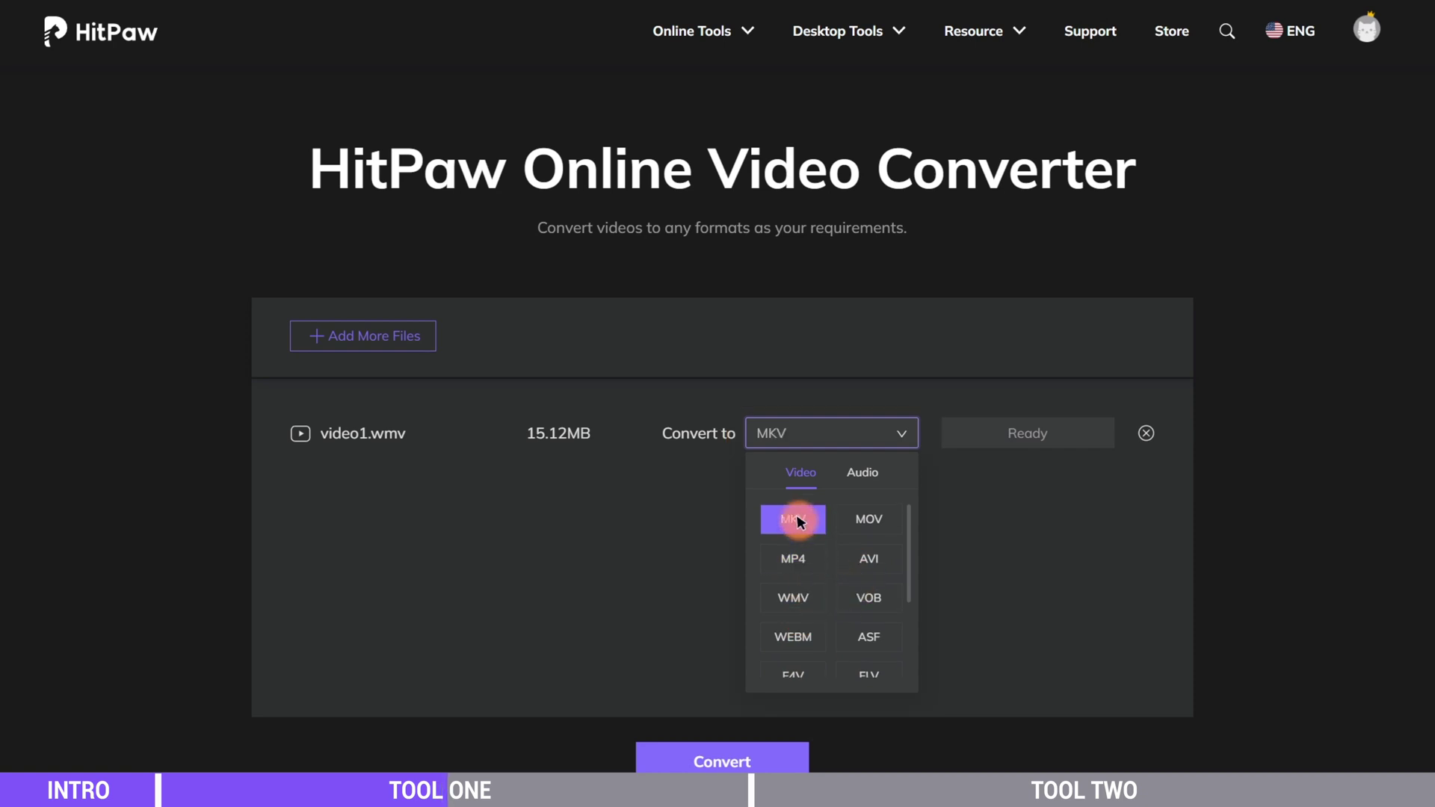
left_click(860, 517)
left_click(798, 557)
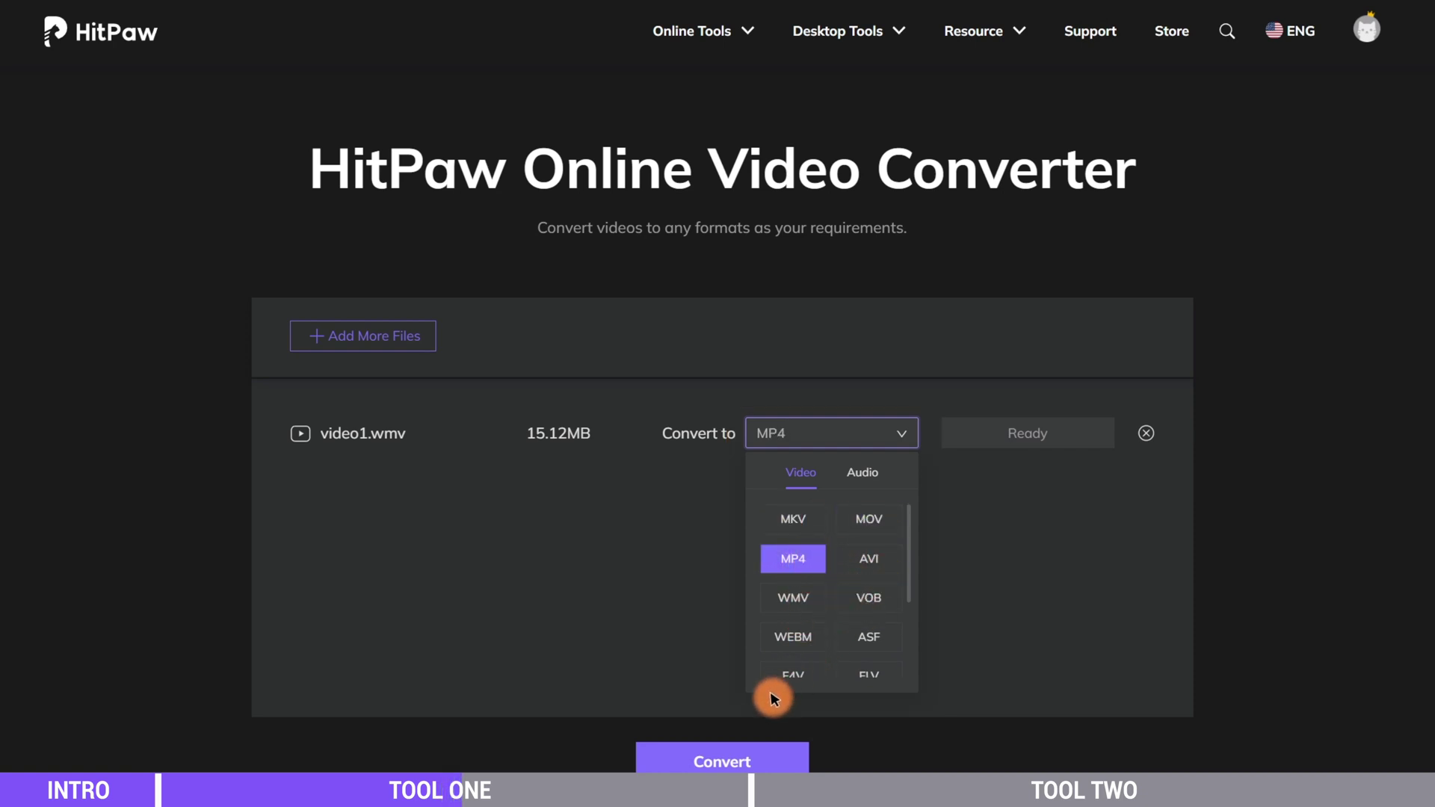
left_click(703, 668)
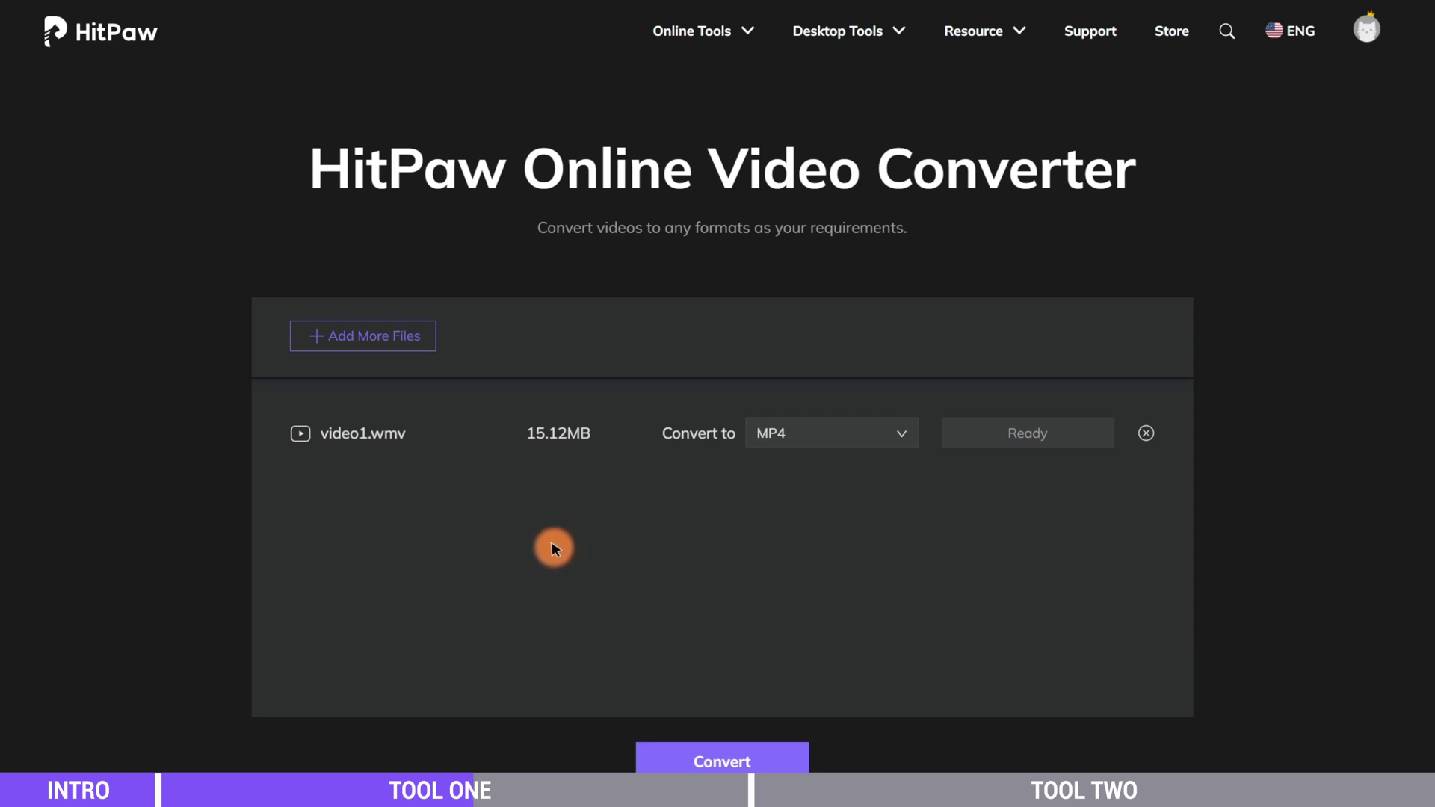
Add video2.mkv to the list and convert both videos to MP4
left_click(387, 337)
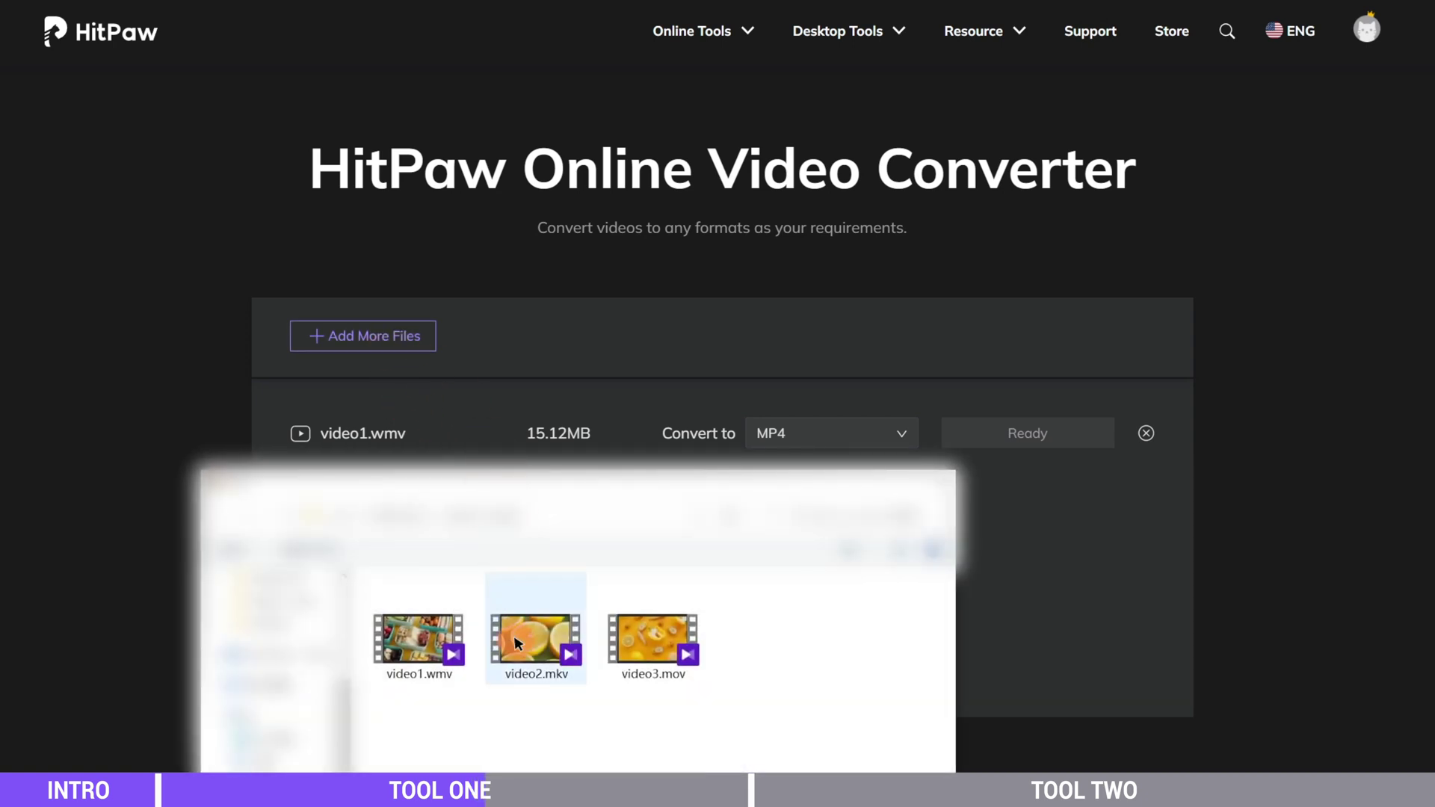
left_click(517, 643)
double_click(517, 643)
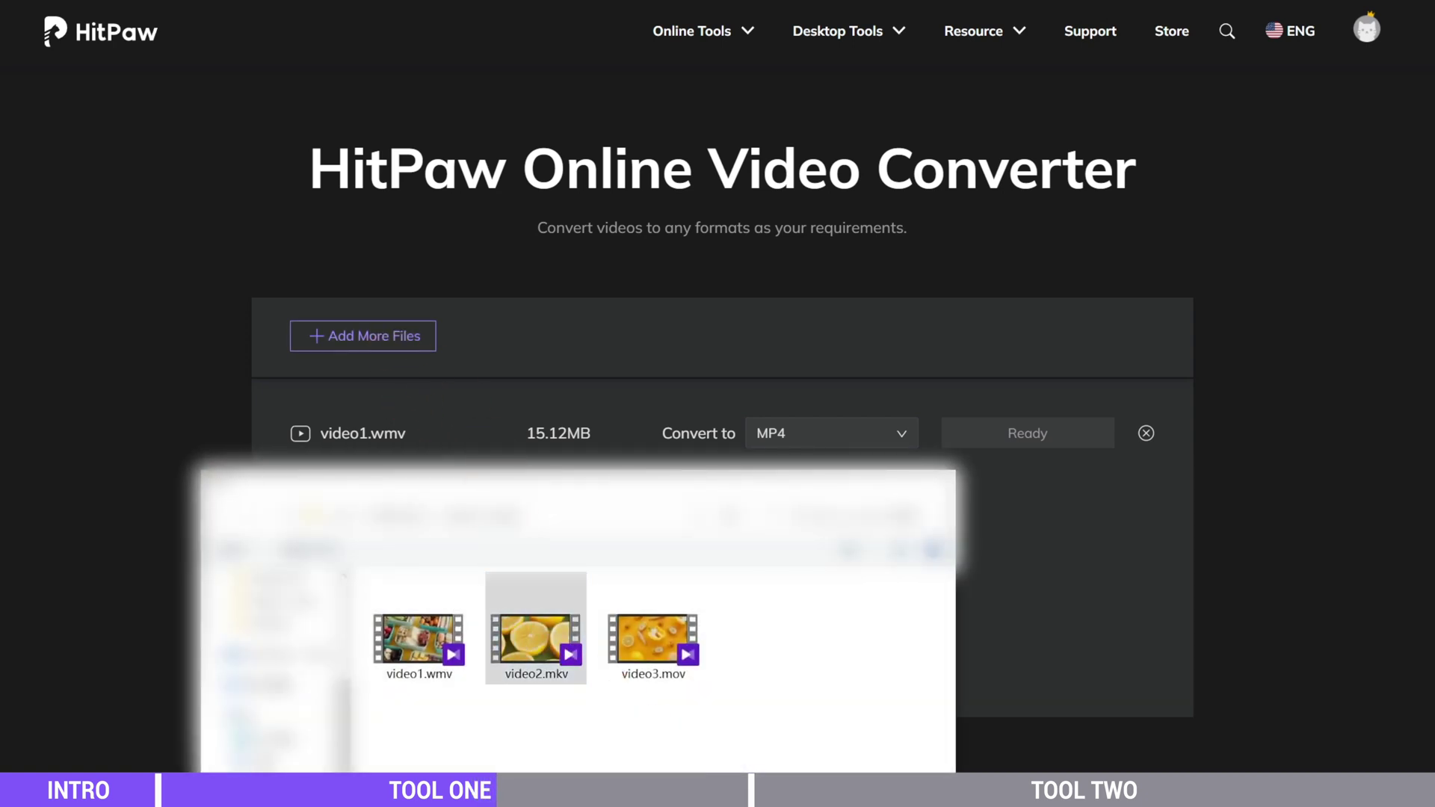
left_click(714, 757)
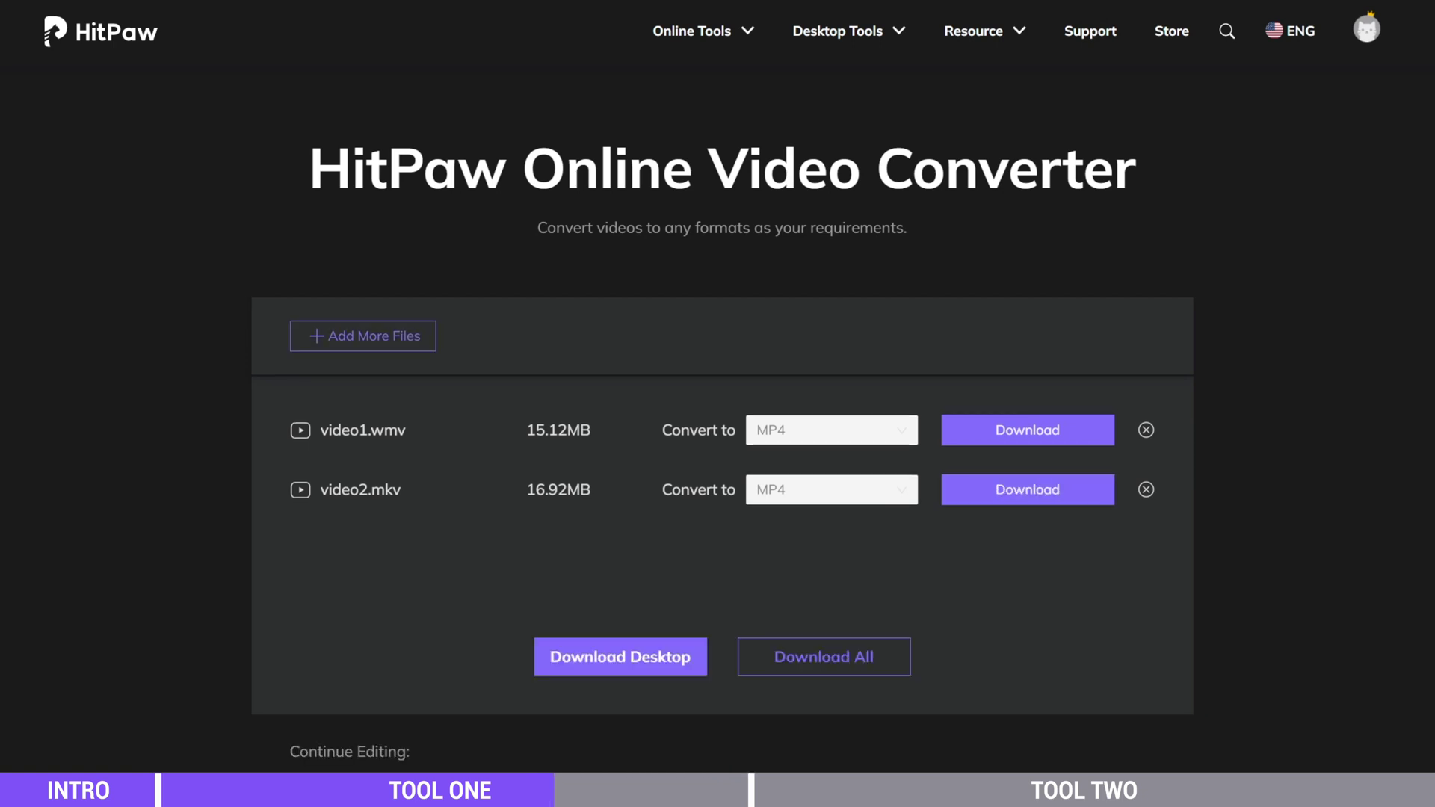
Download all converted MP4 files and show them in their folder
left_click(836, 667)
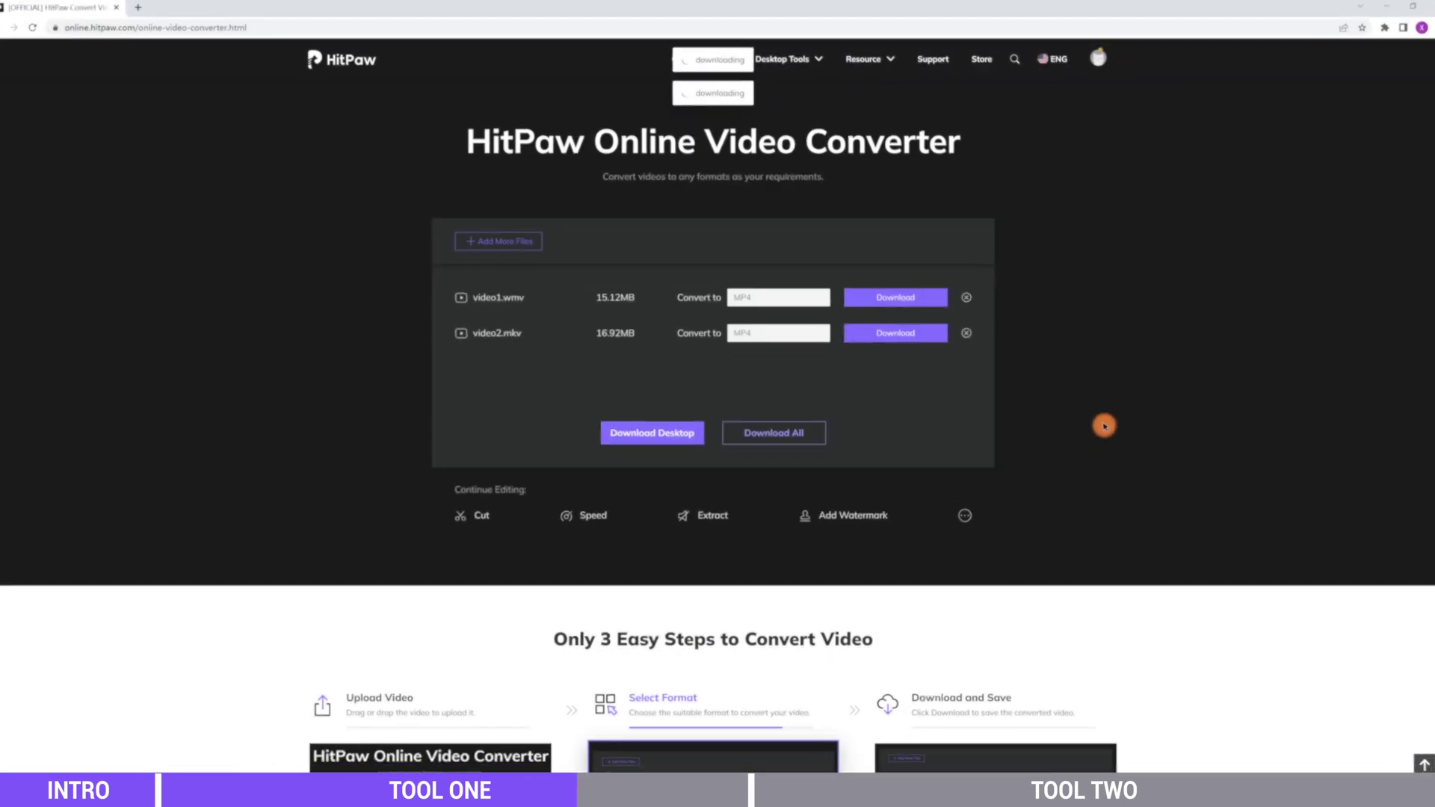
left_click(249, 768)
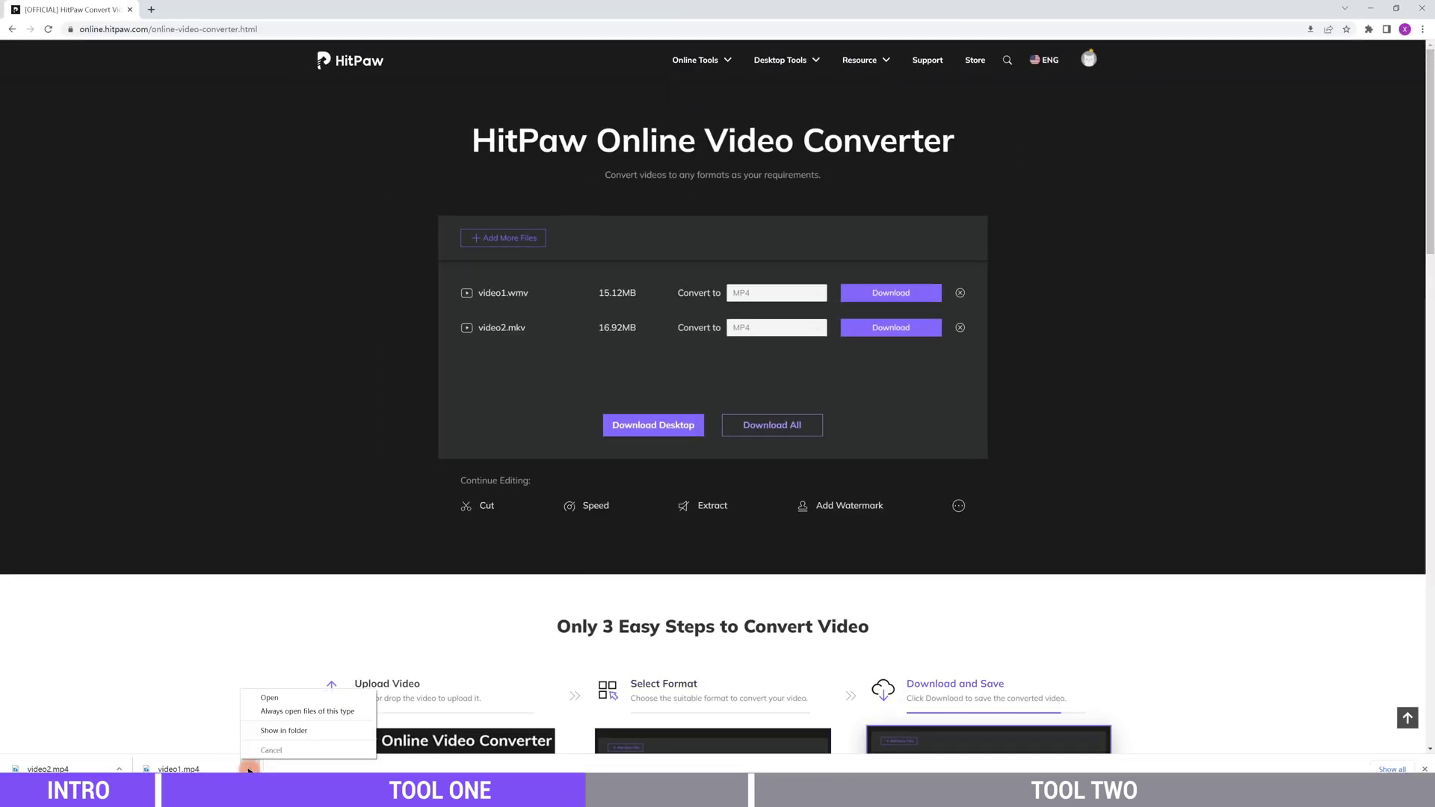
left_click(281, 730)
Play video2.mp4, skip ahead to about 8 seconds, then close the player
double_click(295, 265)
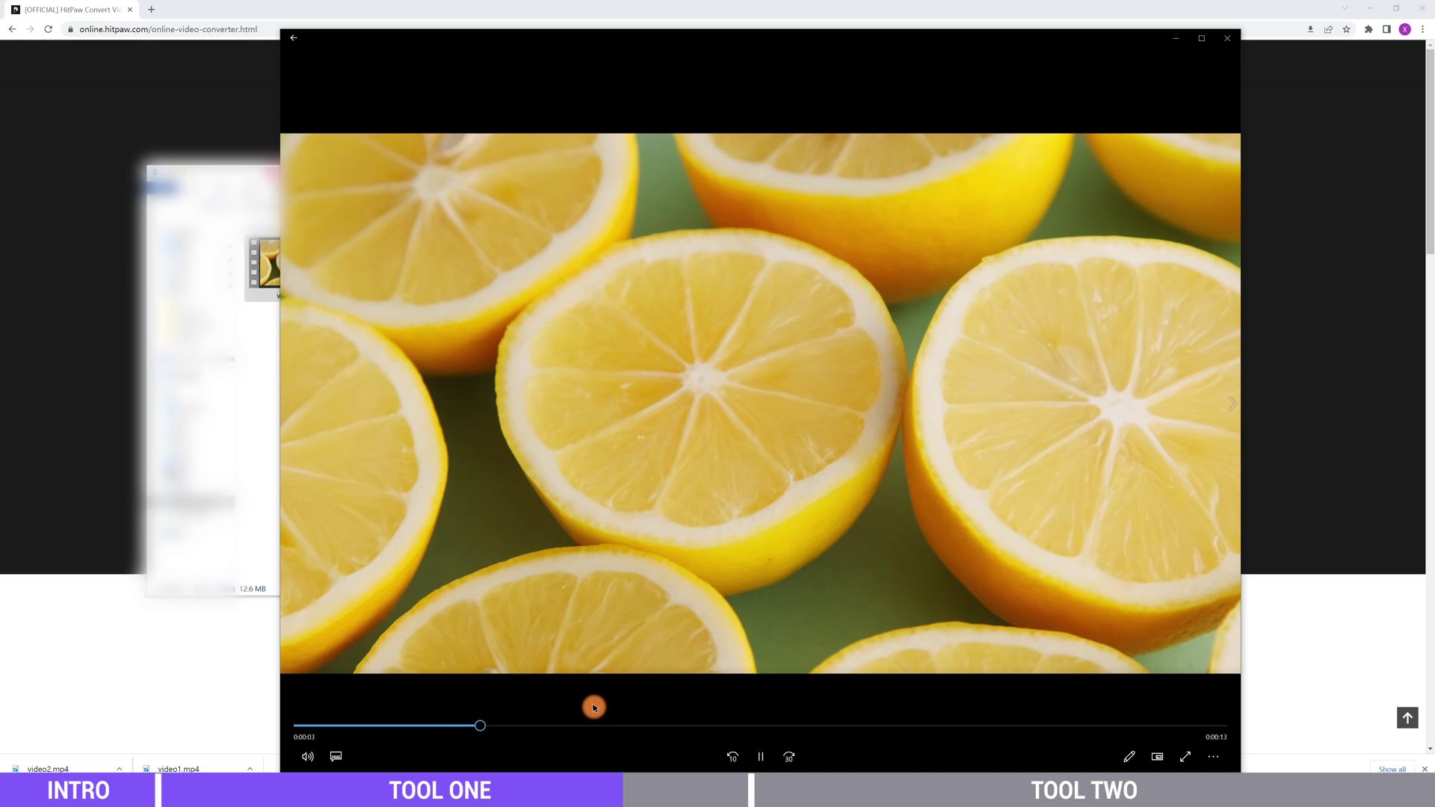
left_click(776, 725)
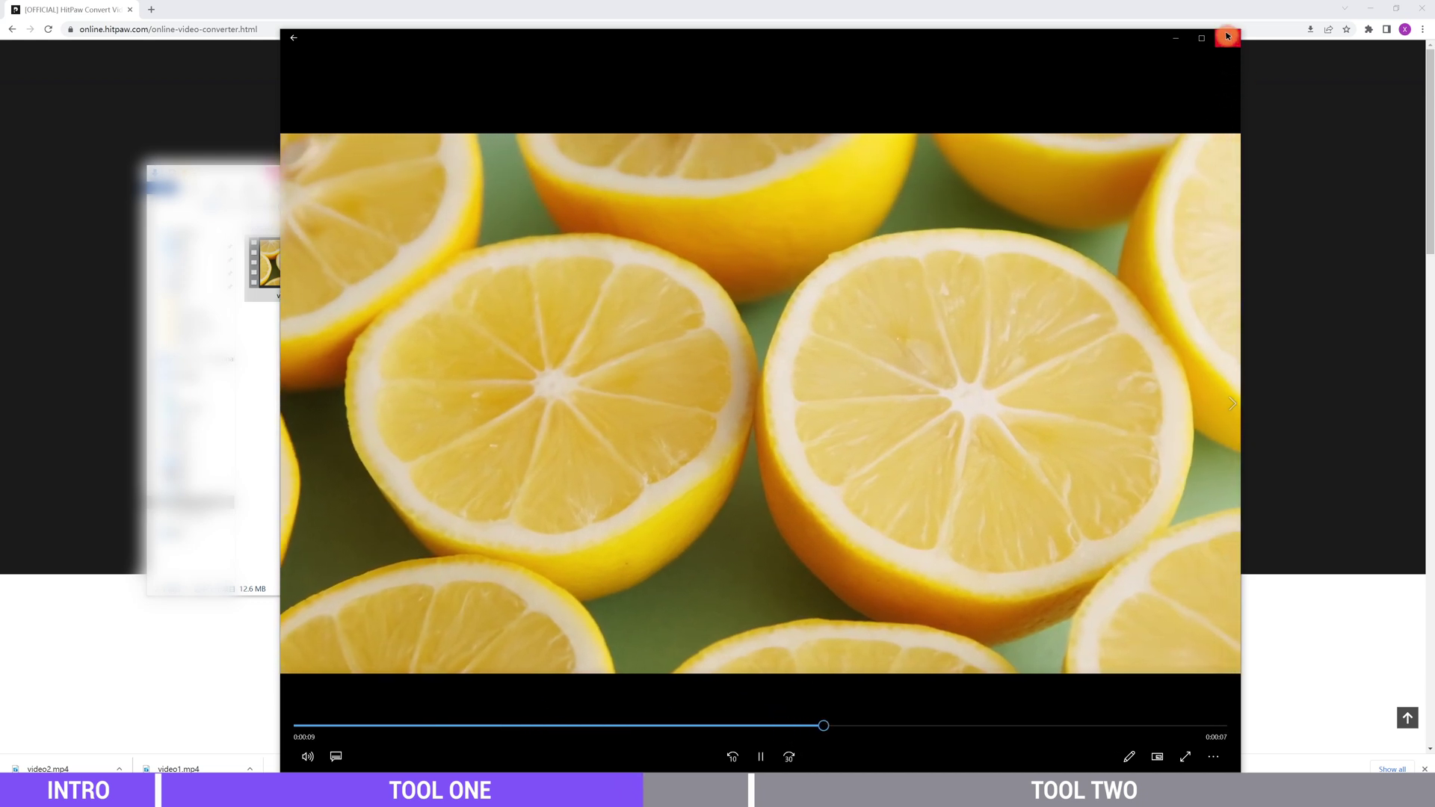
left_click(1227, 38)
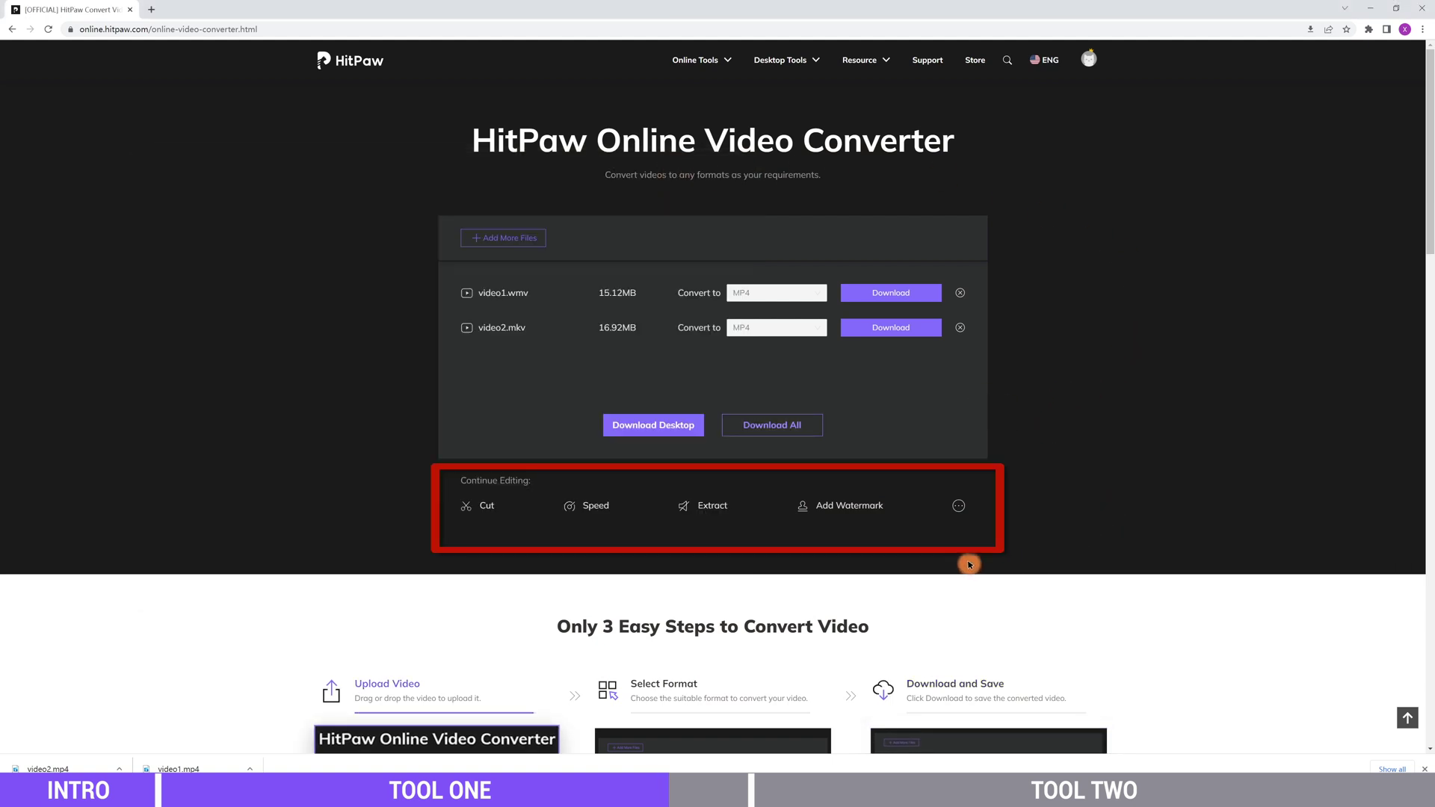
Send the converted video1.mp4 to the Add Watermark tool
left_click(862, 507)
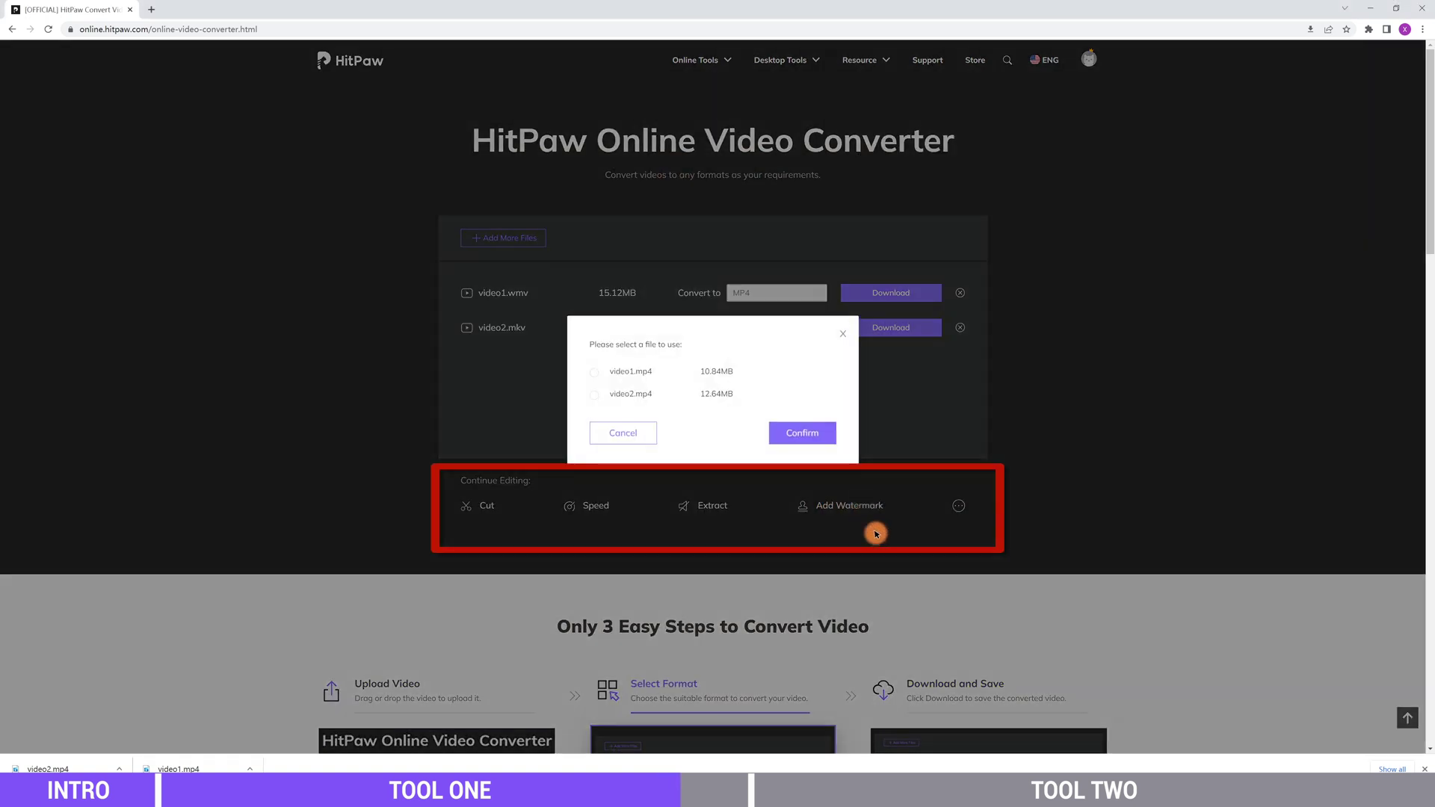
left_click(595, 370)
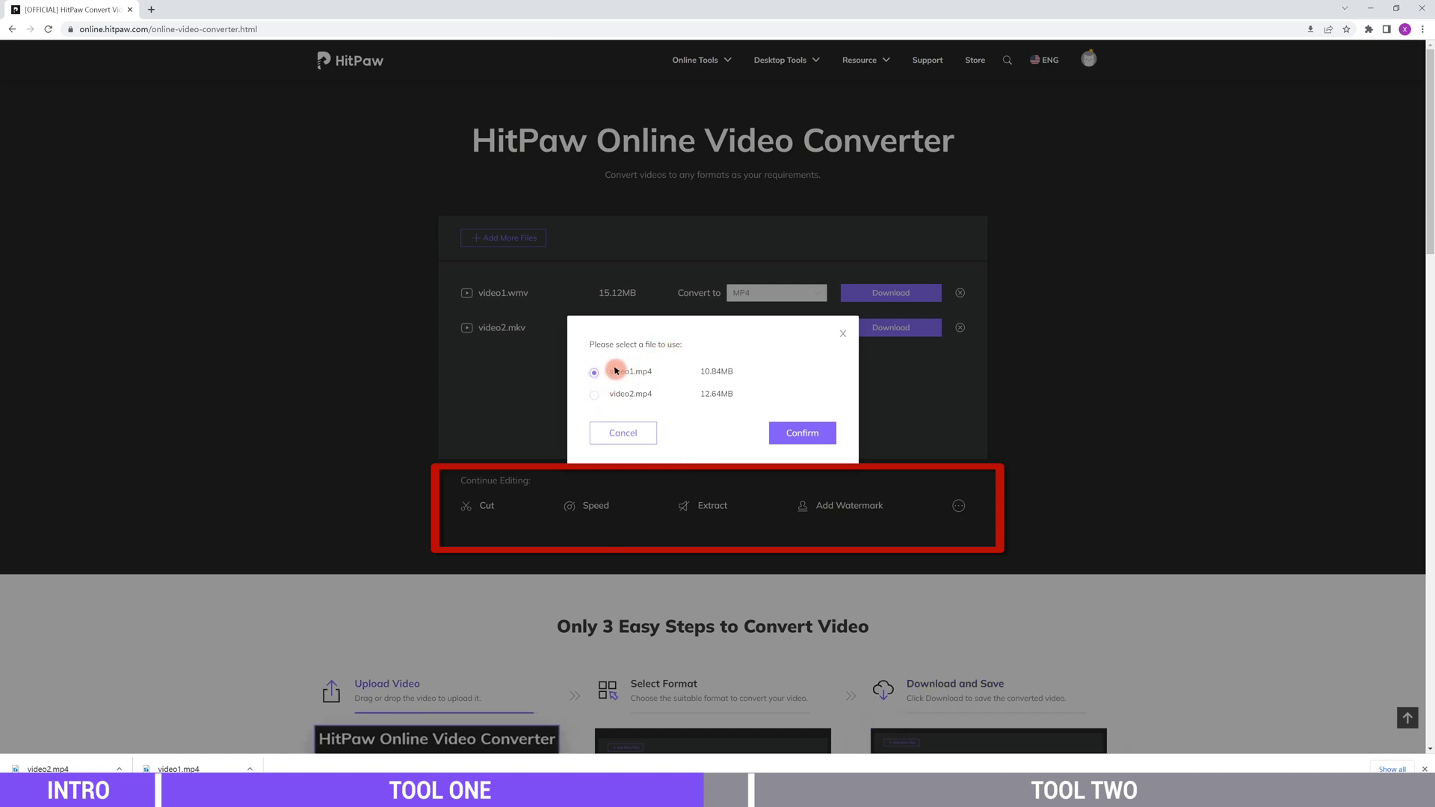
left_click(782, 434)
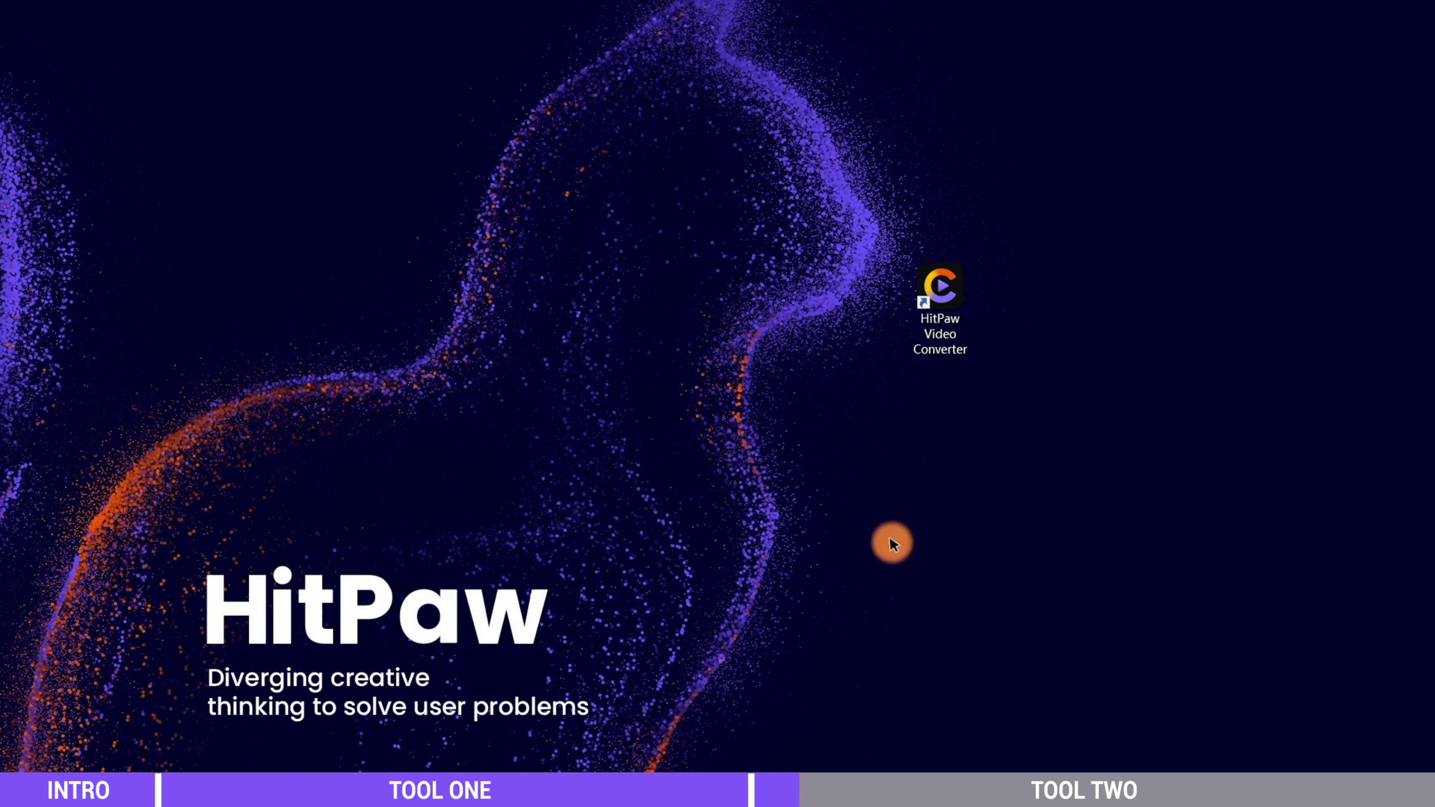
Launch the desktop HitPaw Video Converter and import video1, video2 and video3 together
double_click(956, 296)
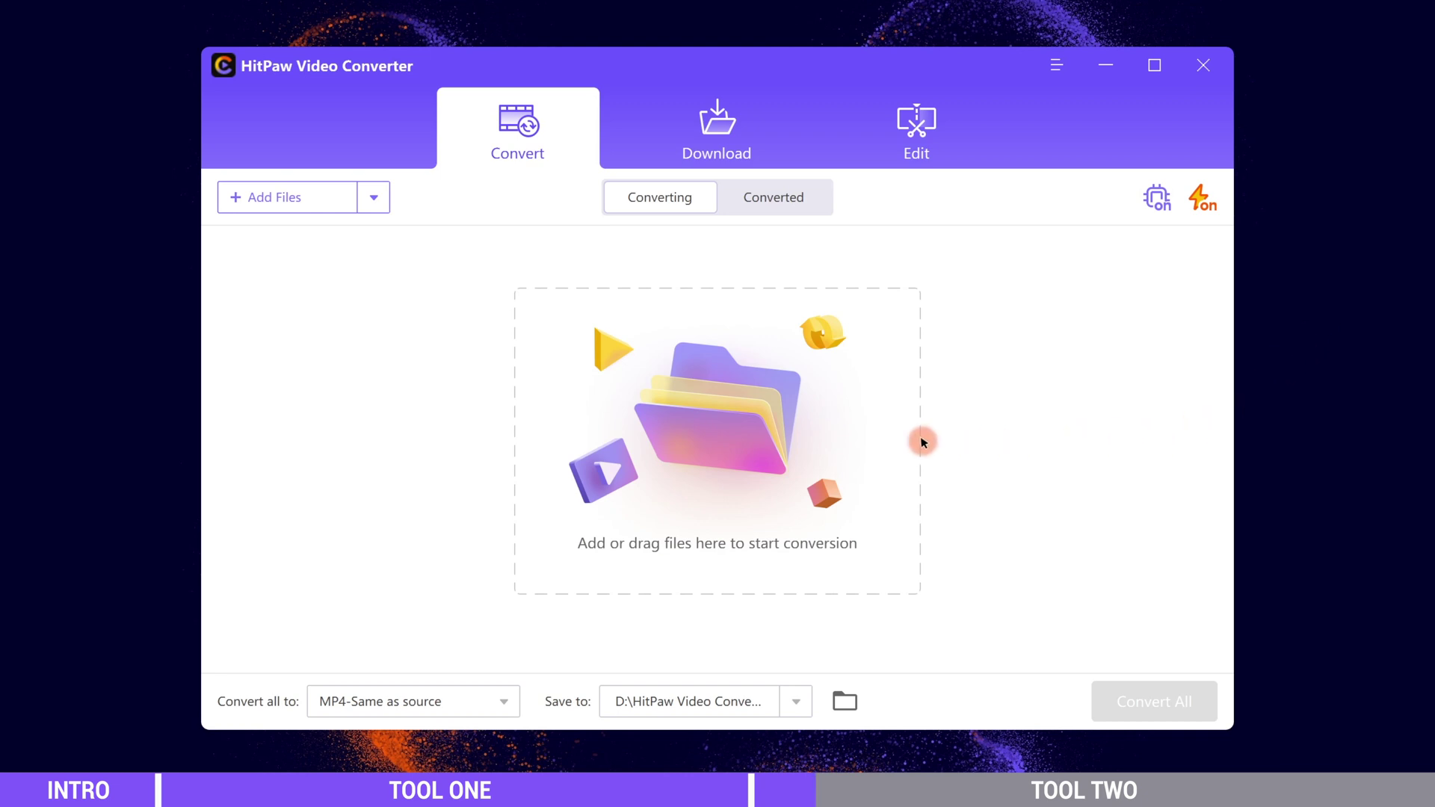
left_click(790, 395)
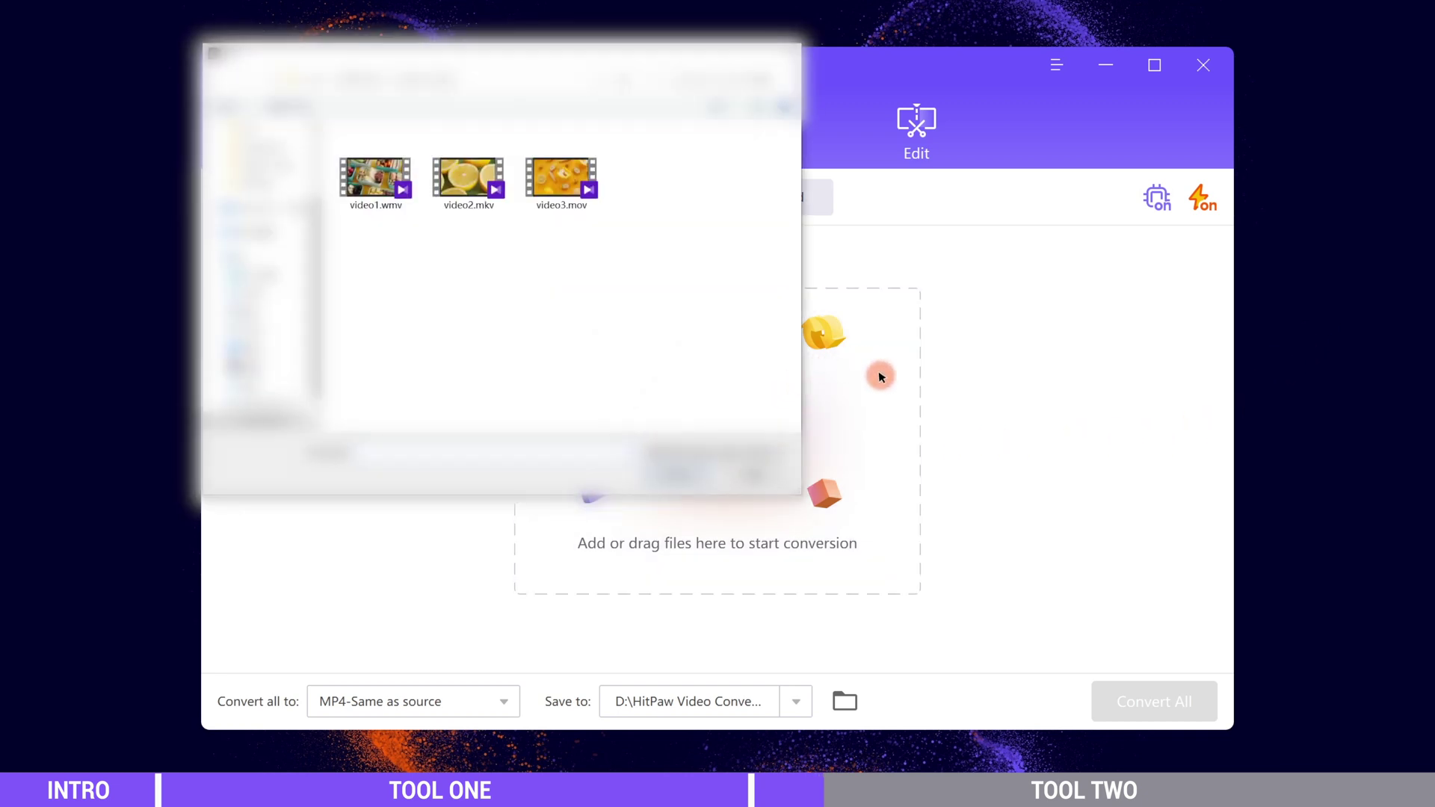
left_click_drag(631, 267, 365, 181)
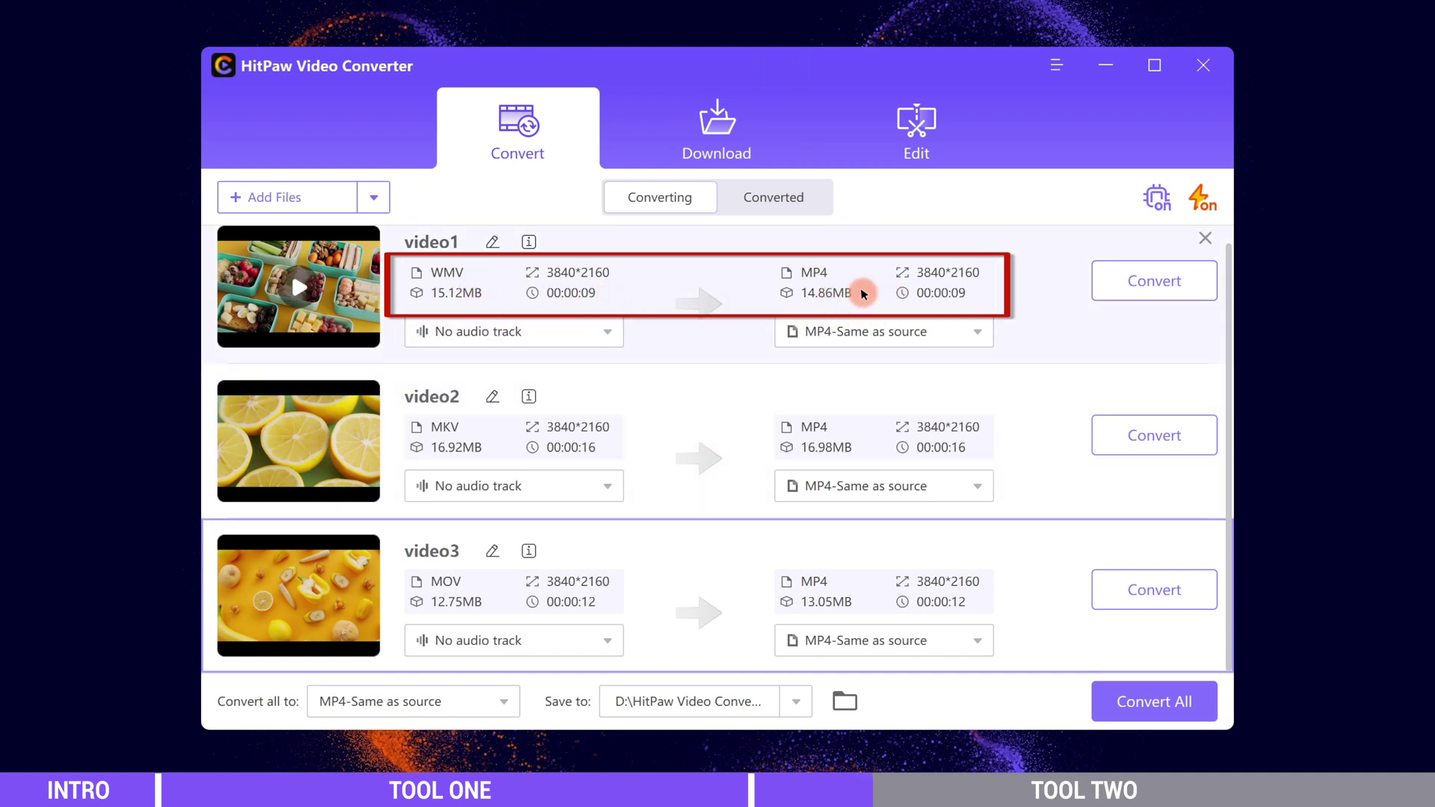
Check video1's audio track options, then browse the MP4 presets on the output format list's Video tab
left_click(589, 330)
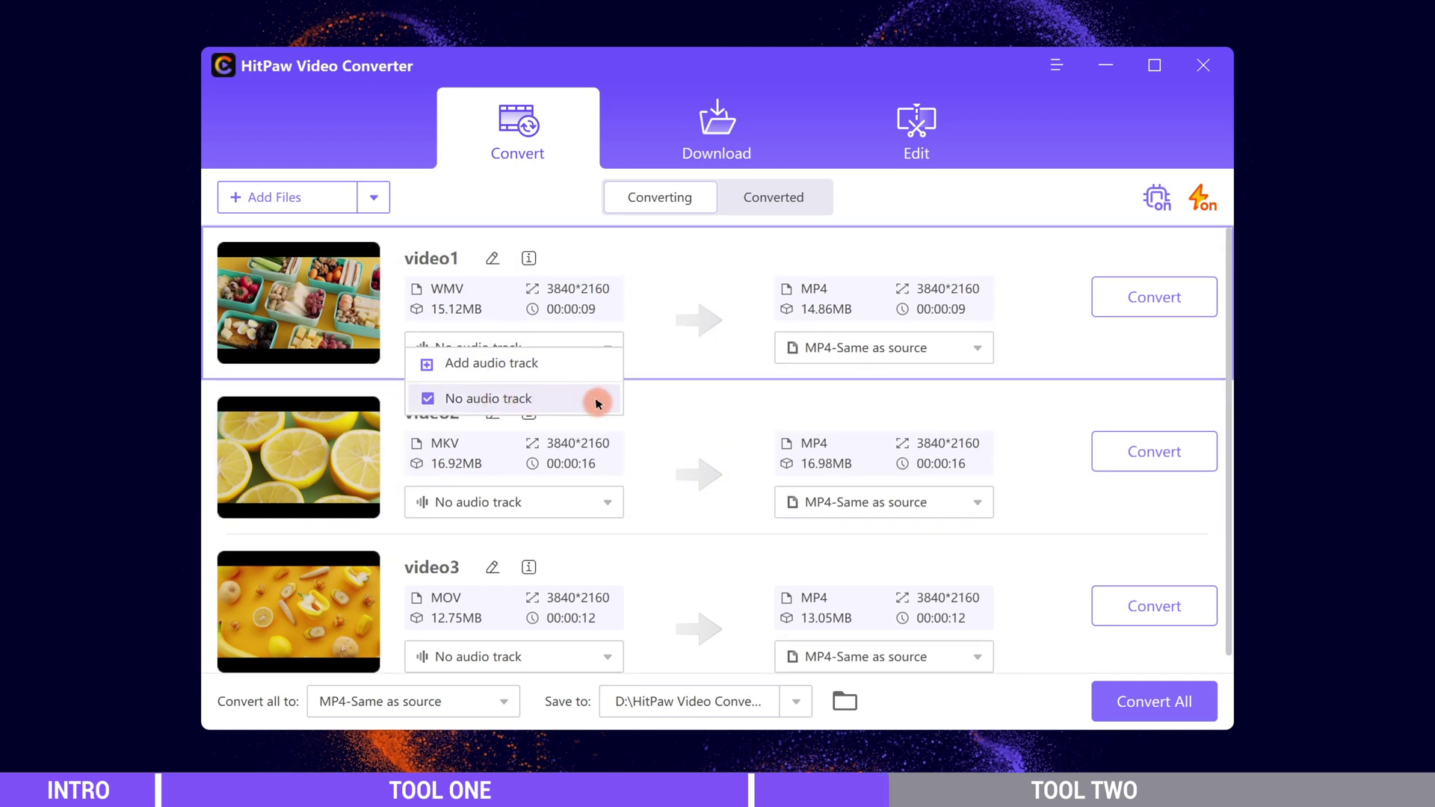
left_click(597, 404)
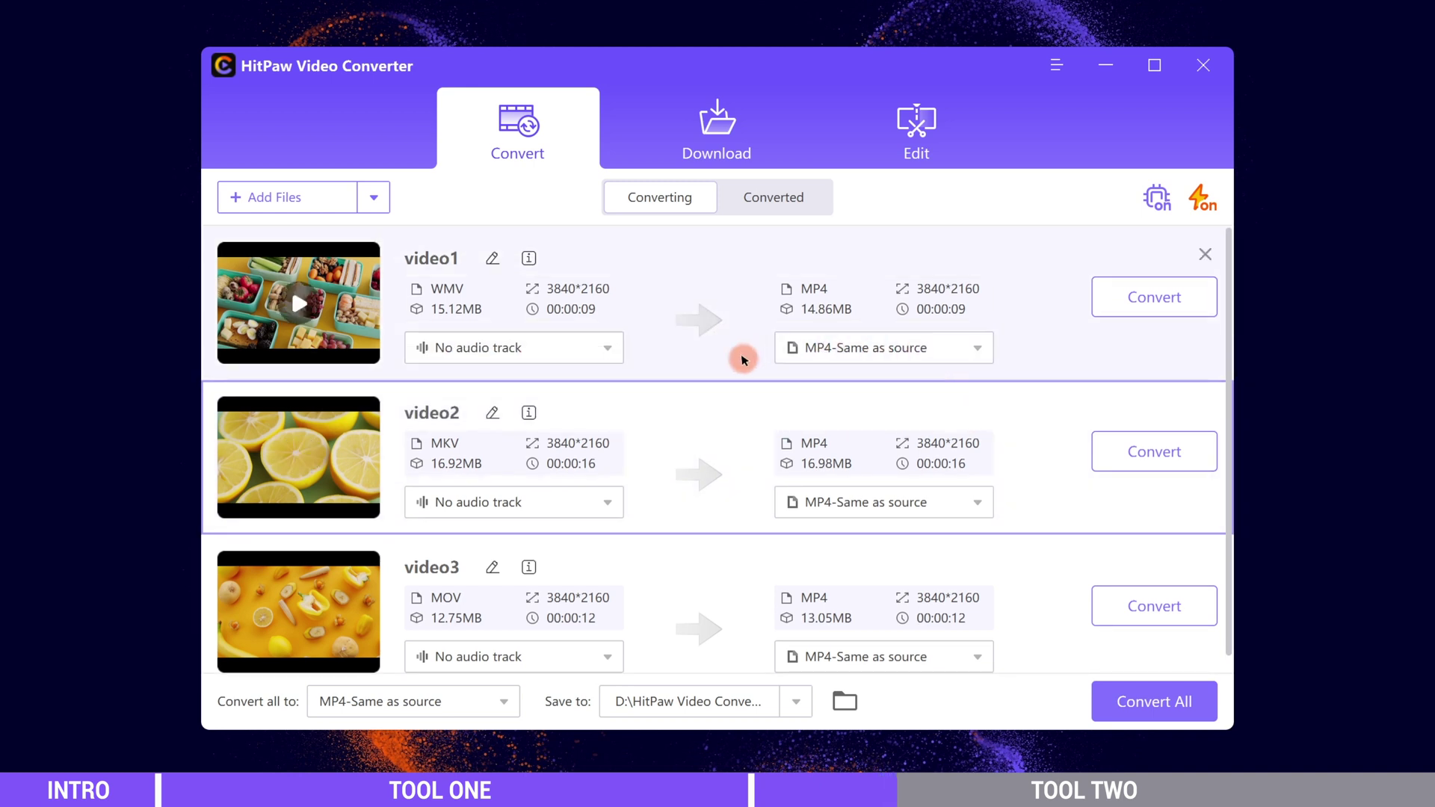
left_click(942, 343)
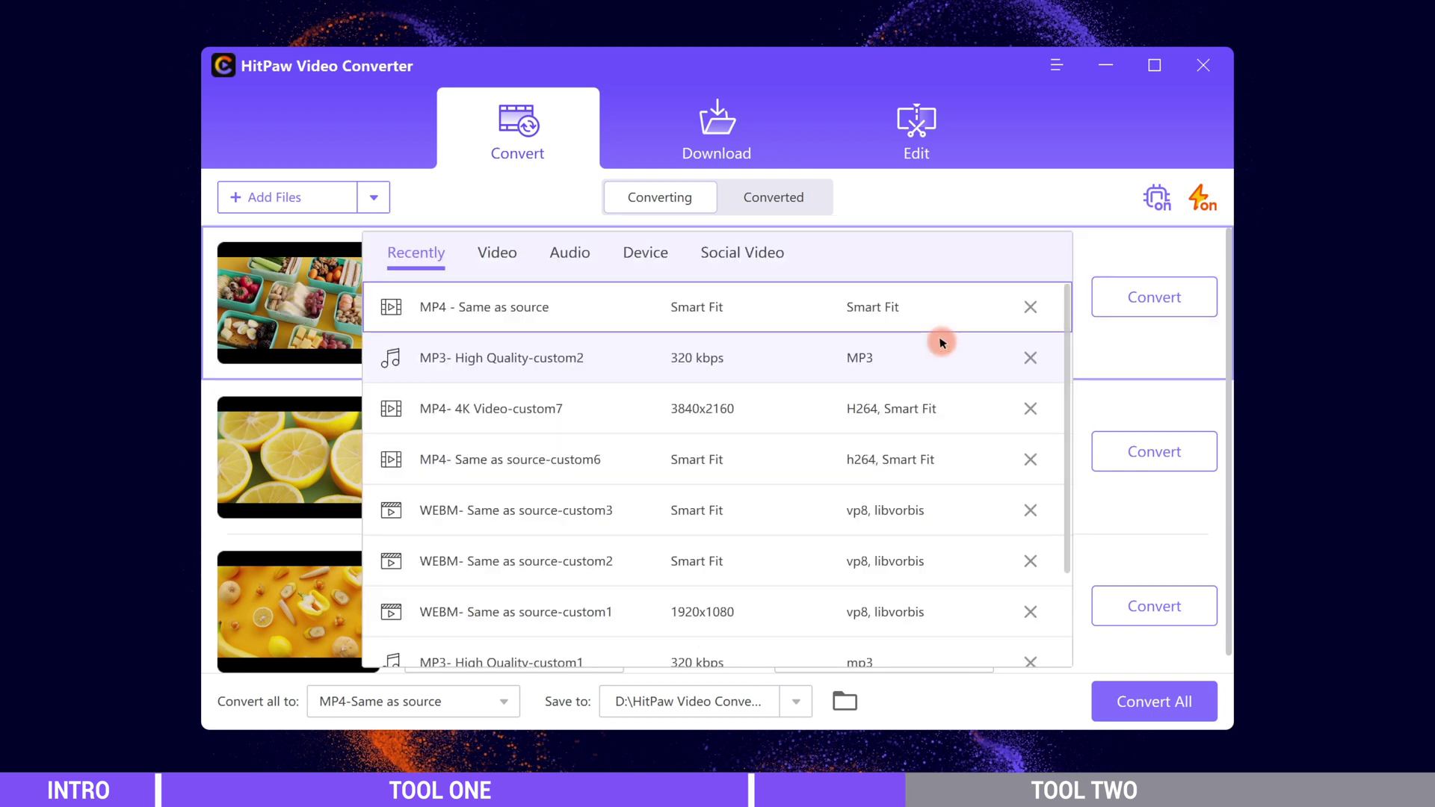
left_click(499, 253)
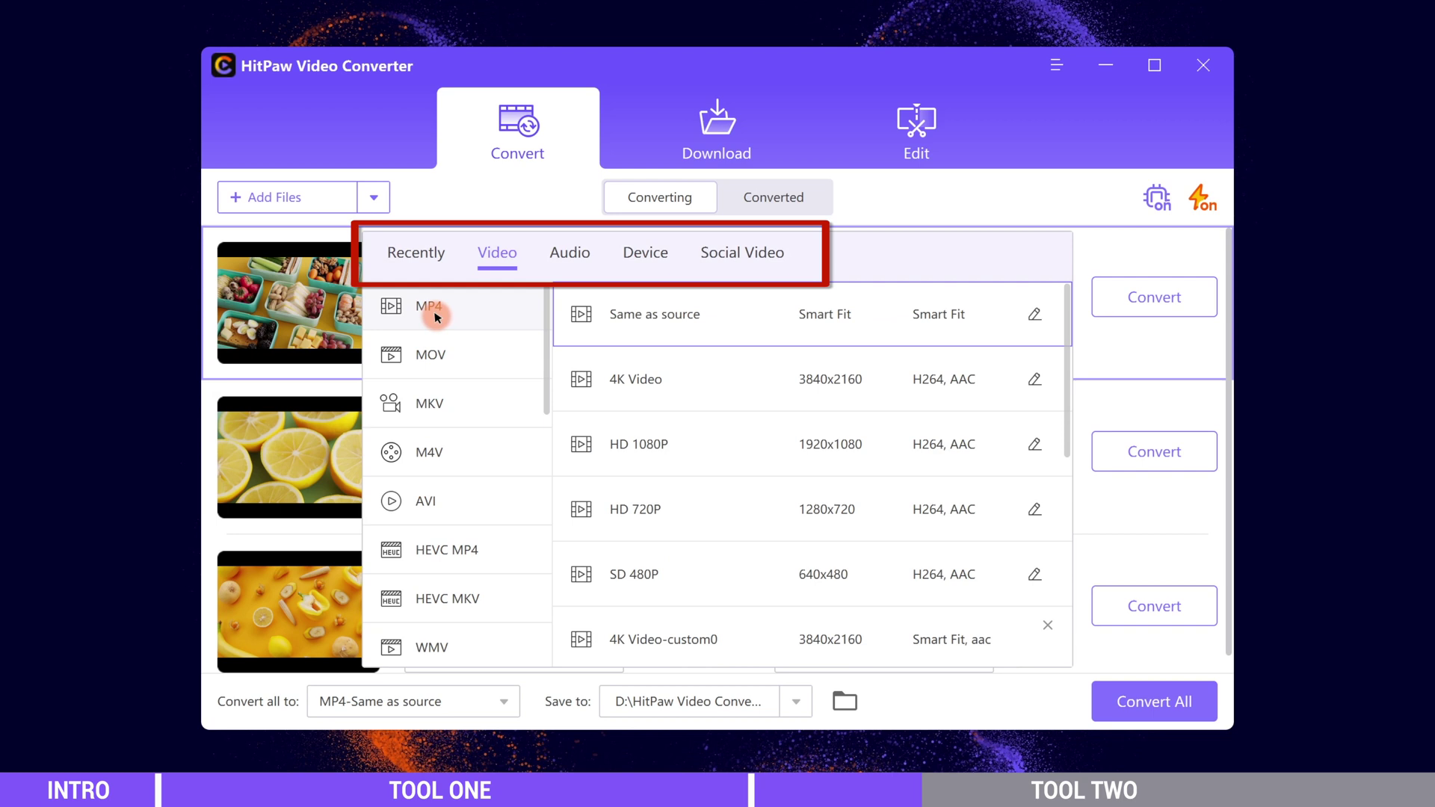
scroll(456, 418, "down", 3)
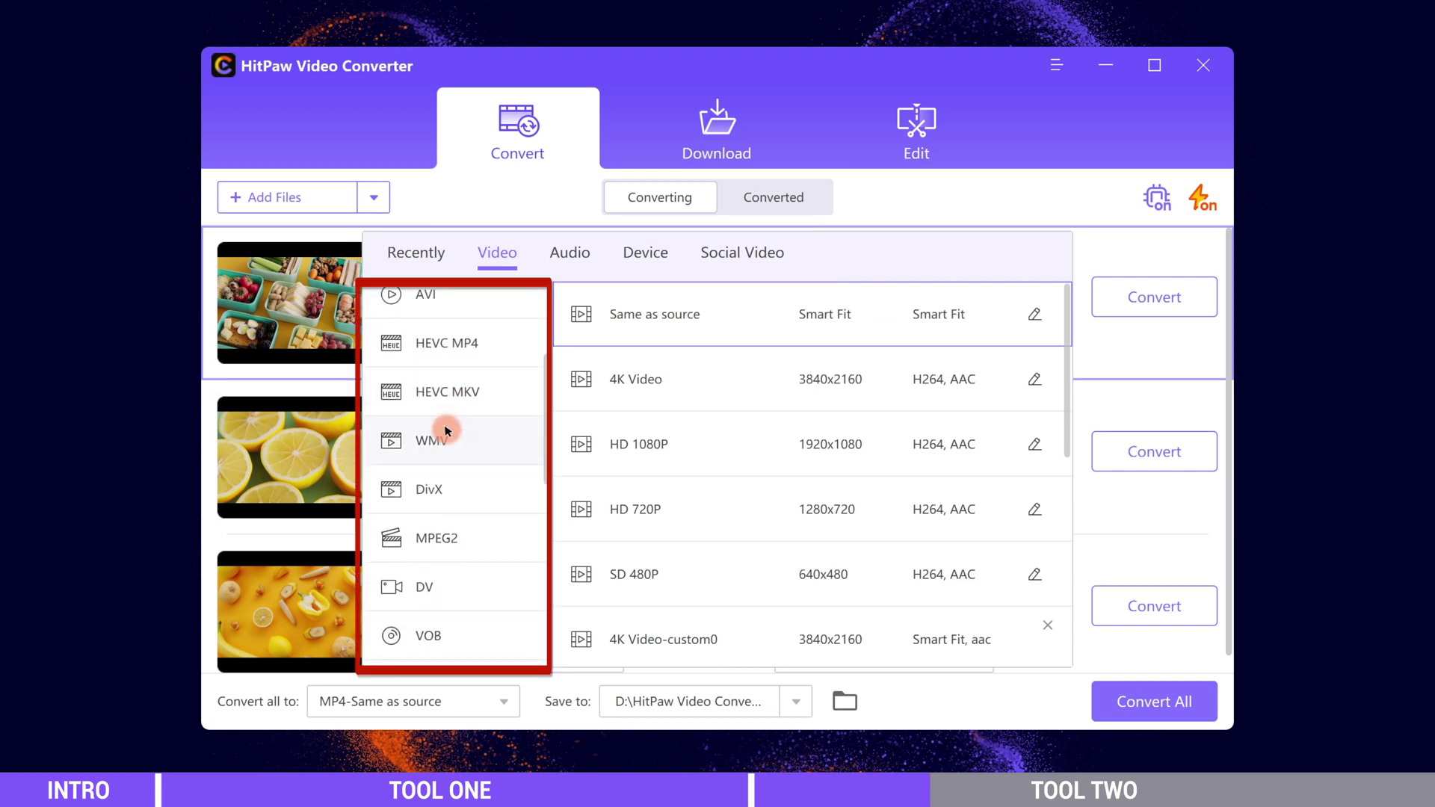
scroll(446, 431, "down", 6)
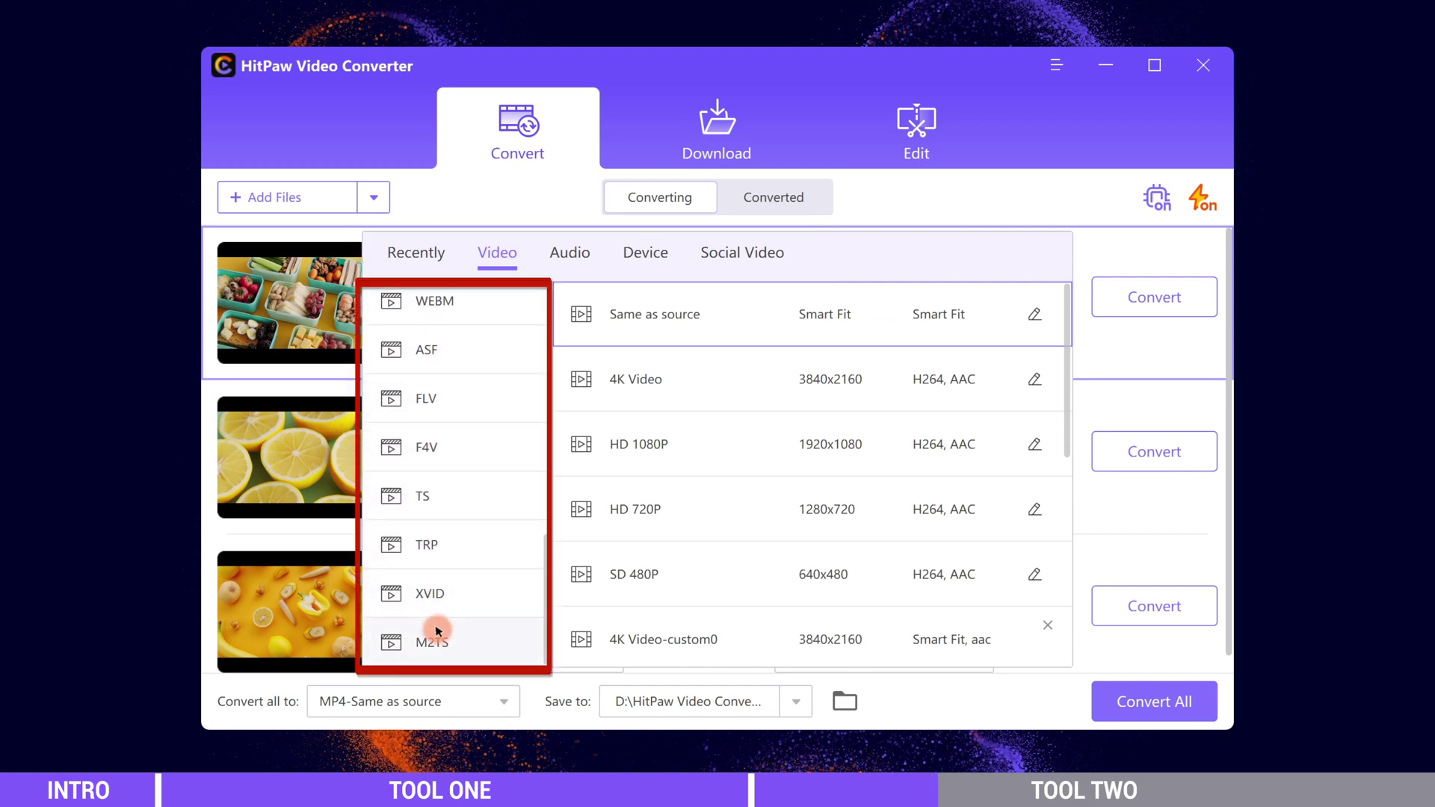
scroll(459, 478, "up", 7)
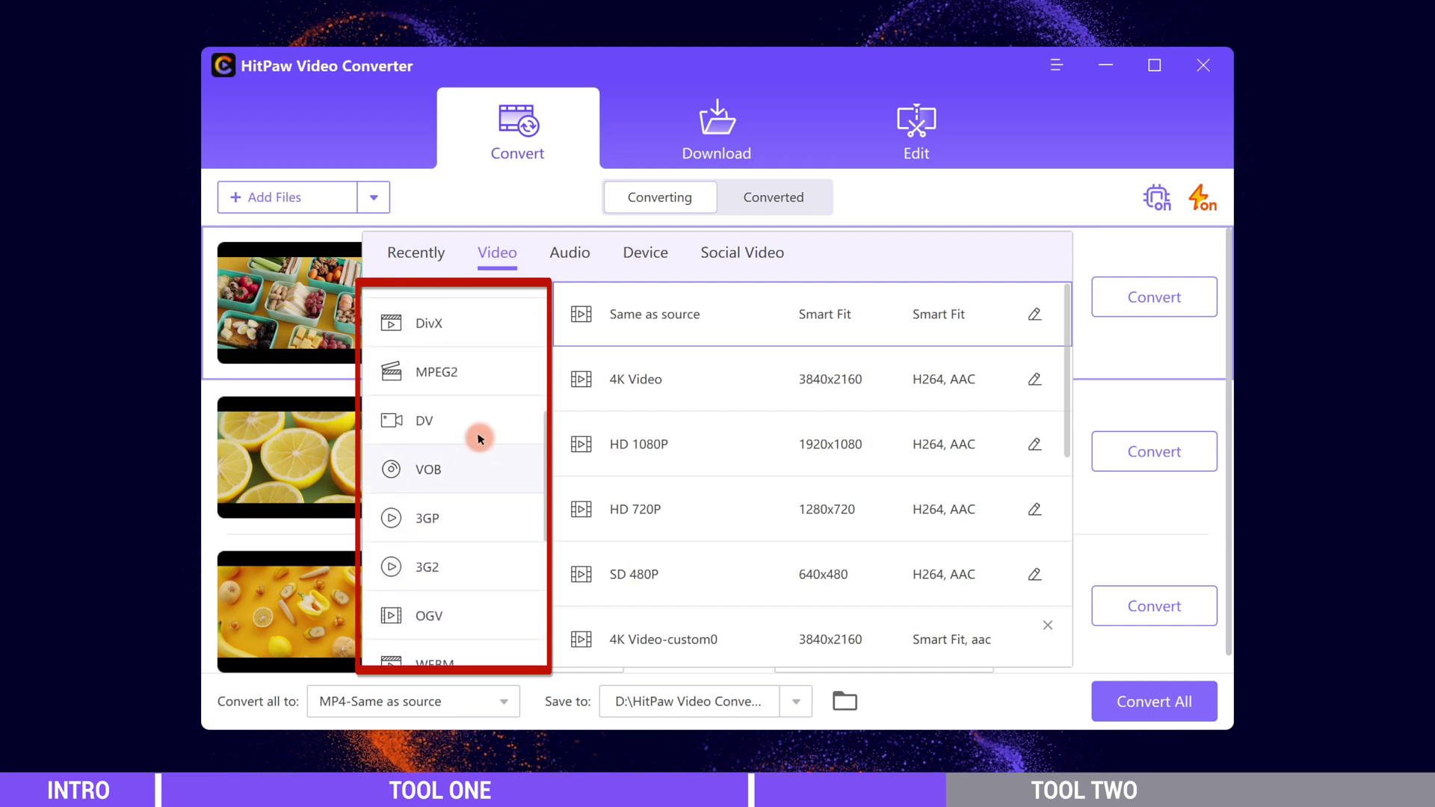
scroll(481, 440, "up", 3)
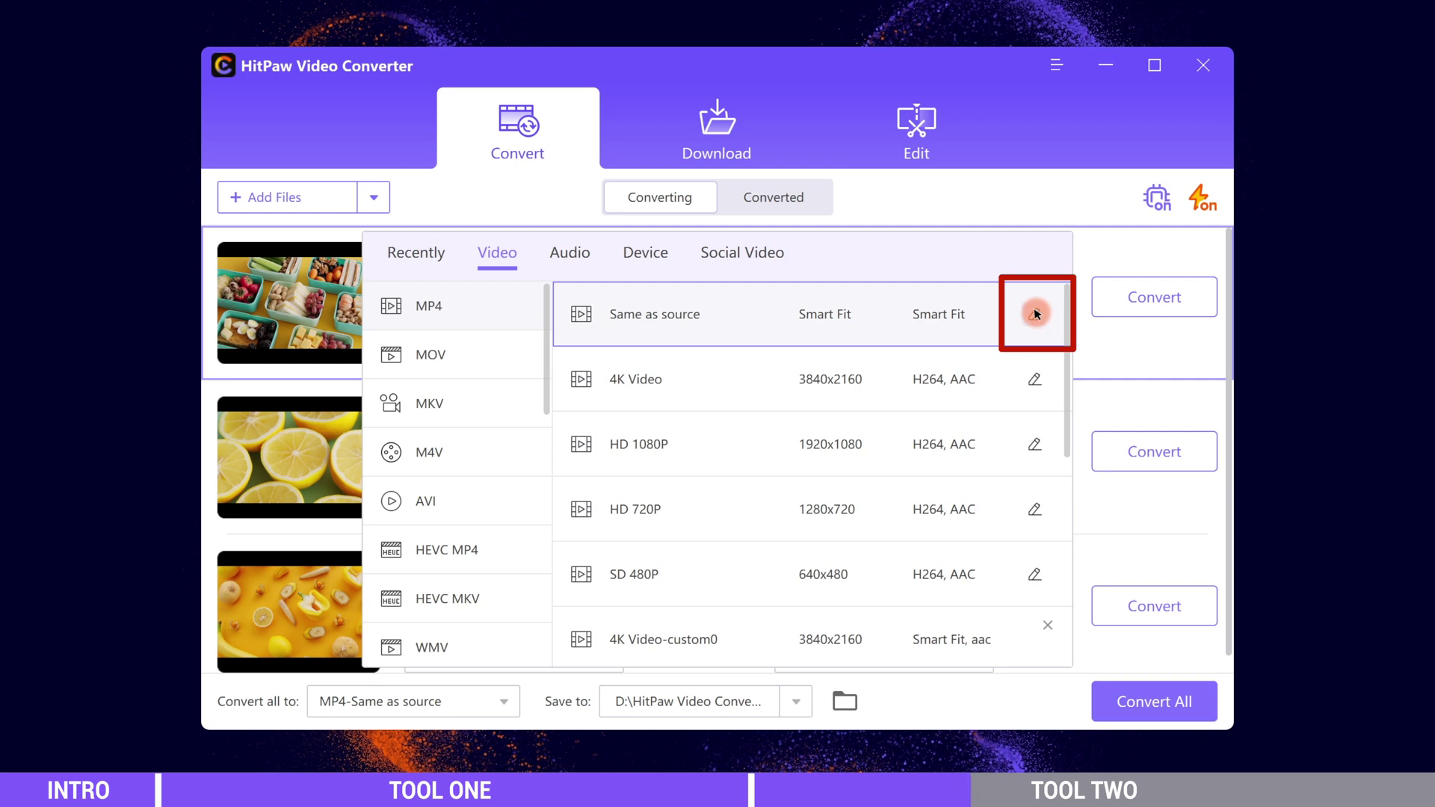
Inspect the Same as source preset's encoder without saving changes, then choose MP4 Same as source for video1
left_click(1036, 314)
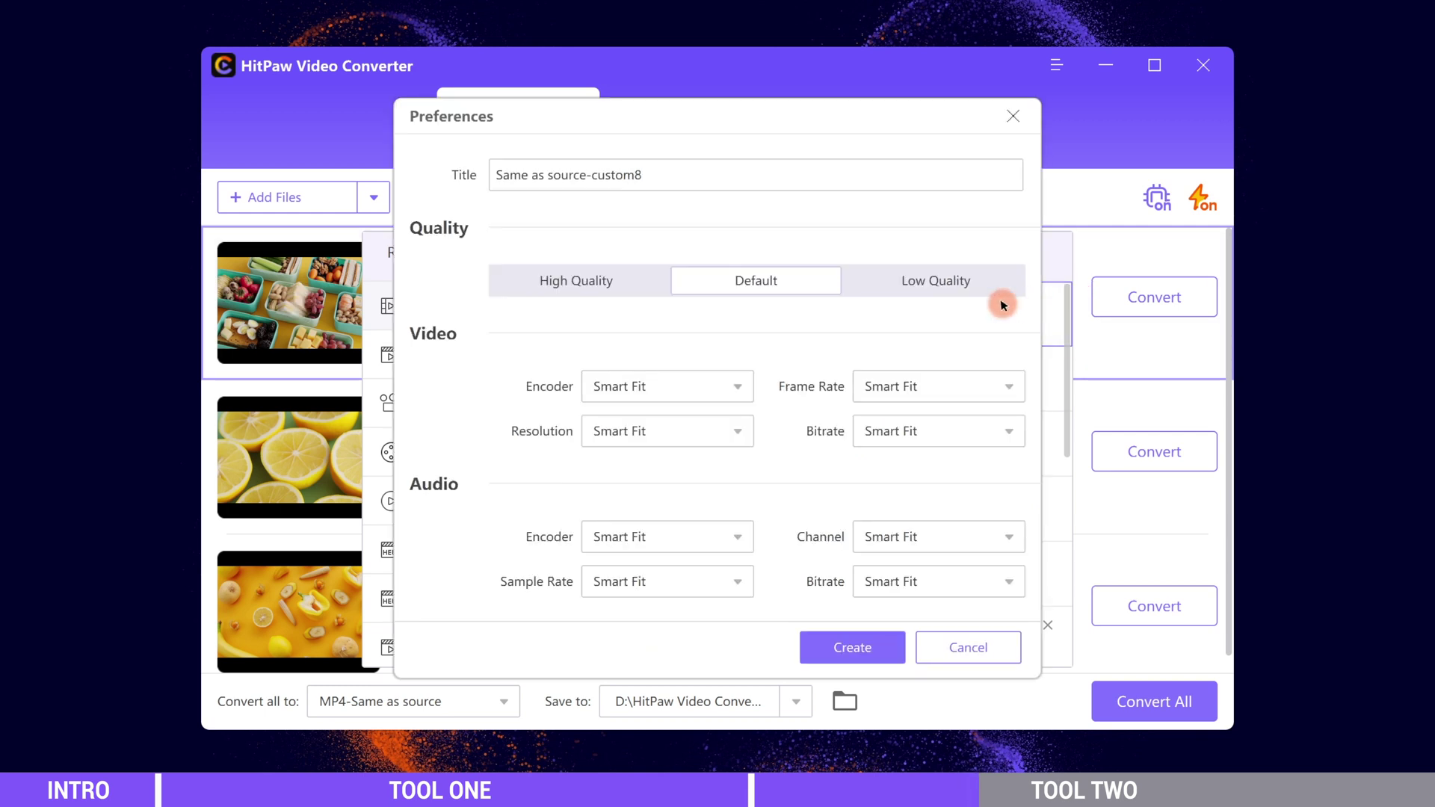
left_click(711, 385)
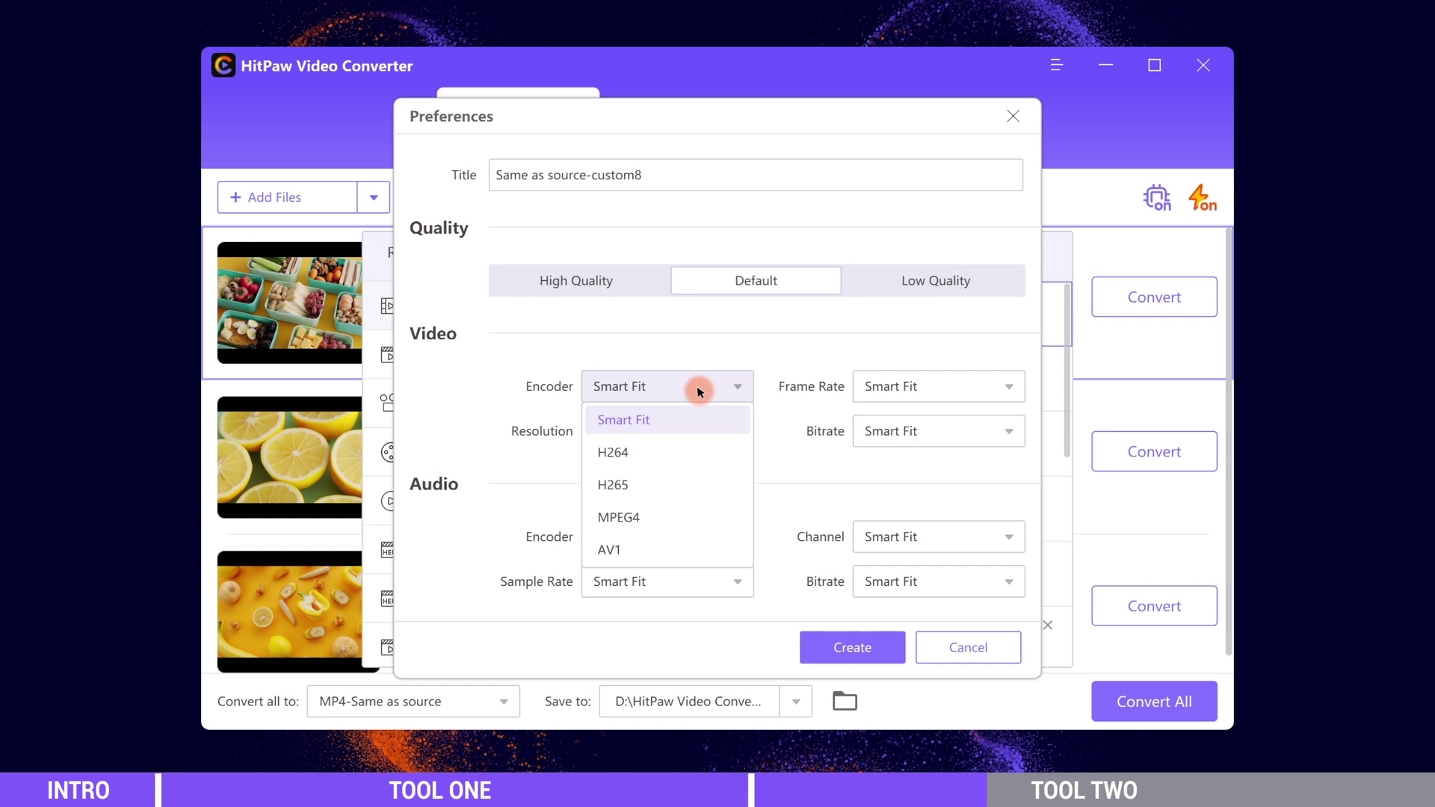
left_click(849, 352)
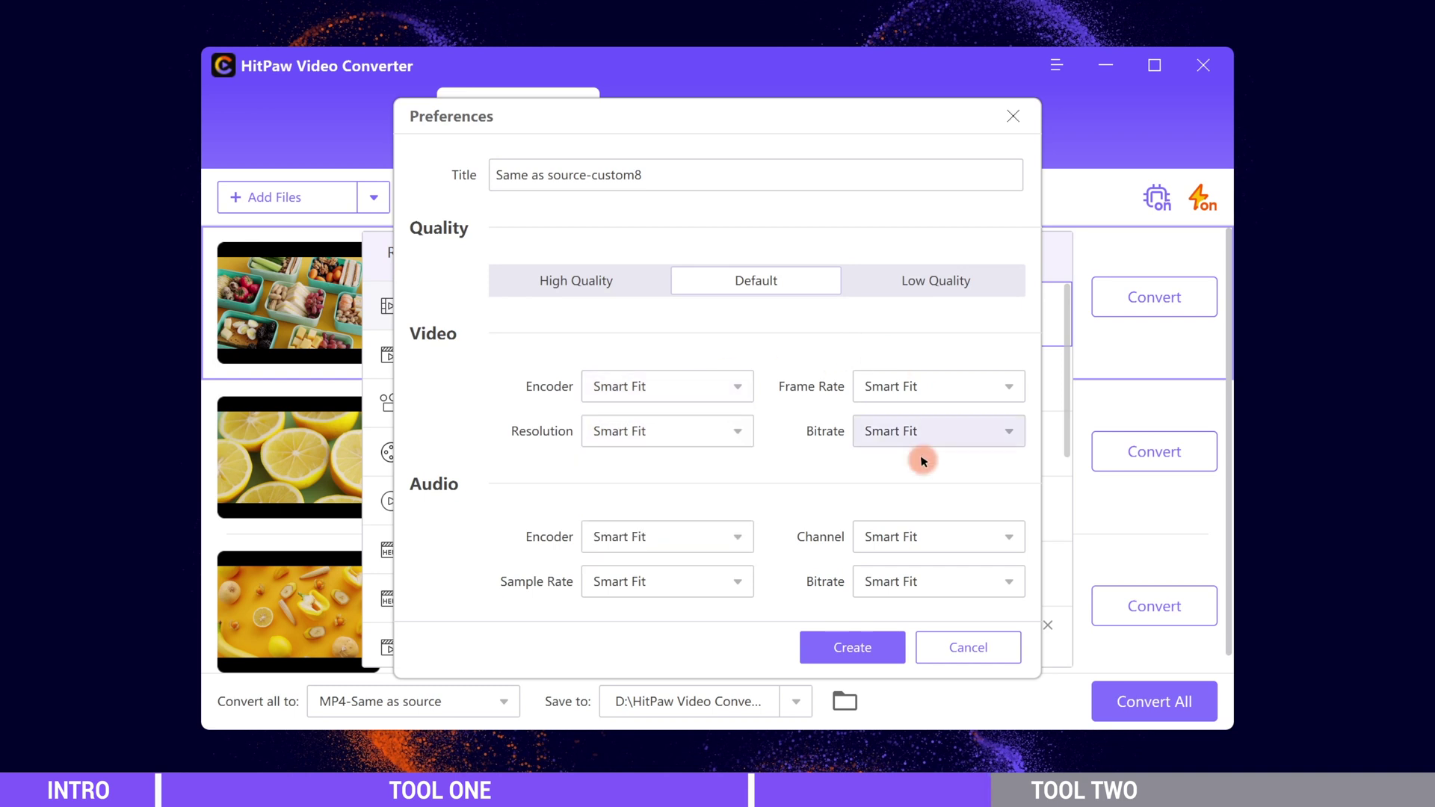
left_click(950, 646)
left_click(728, 315)
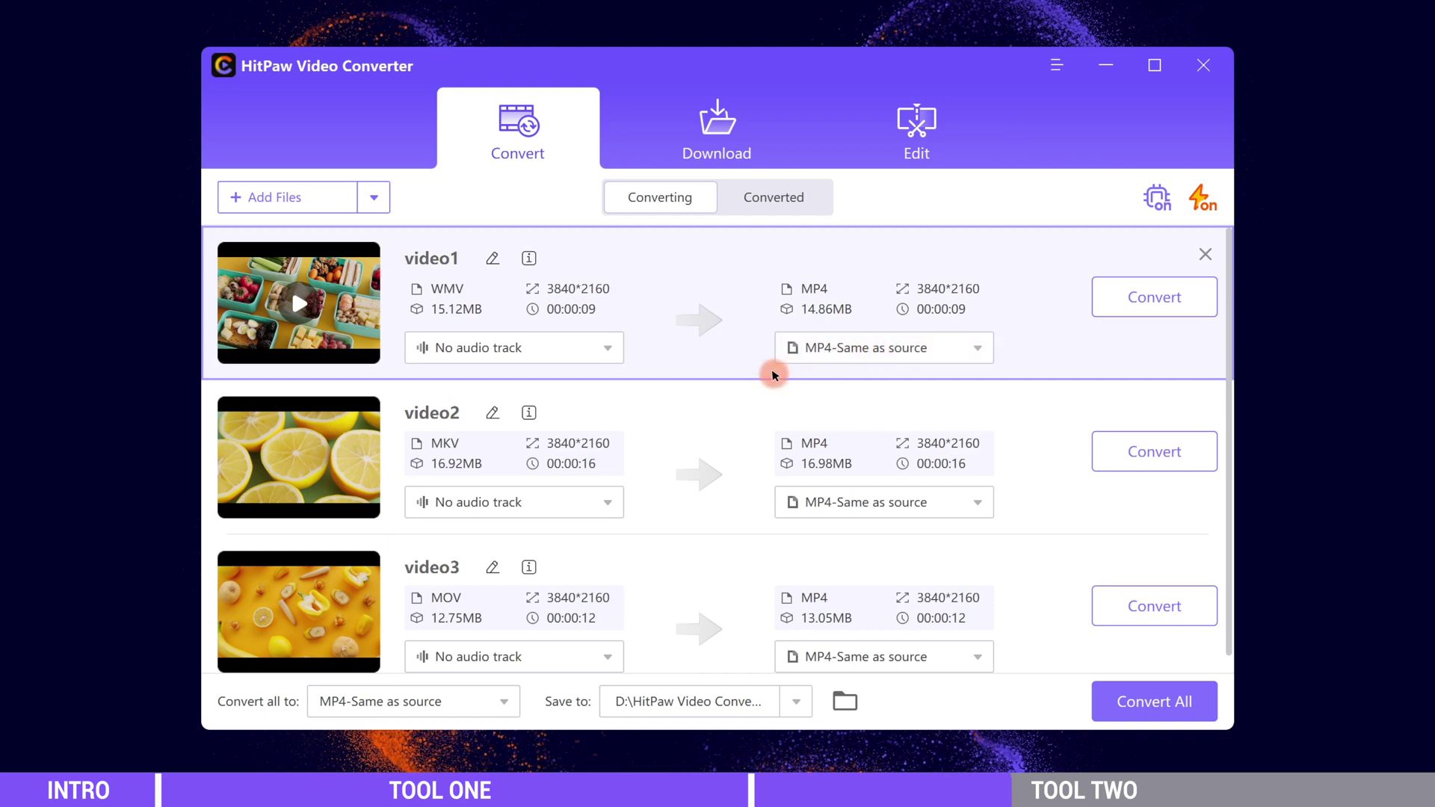
Set Convert all to MP4 Same as source
scroll(679, 526, "down", 1)
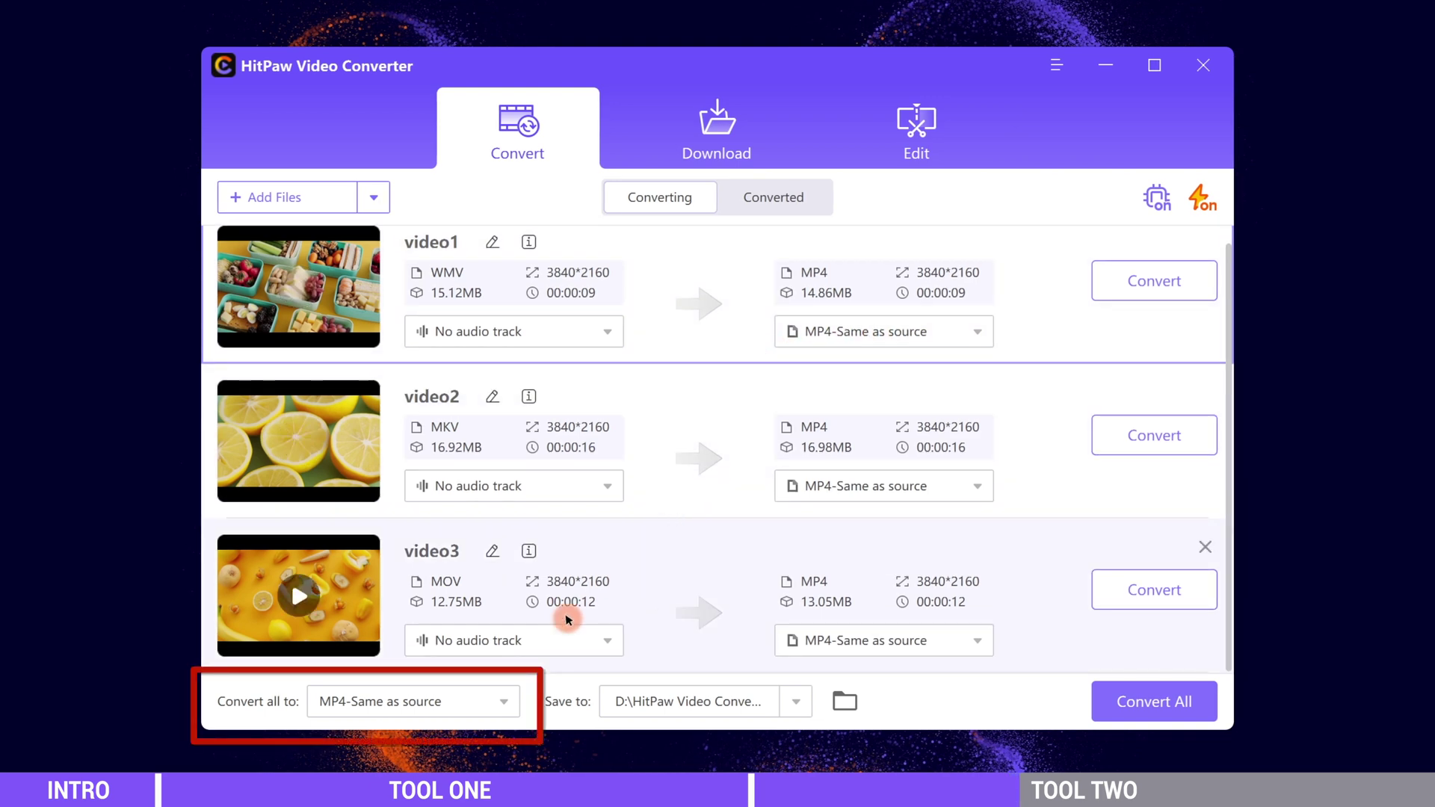
left_click(464, 700)
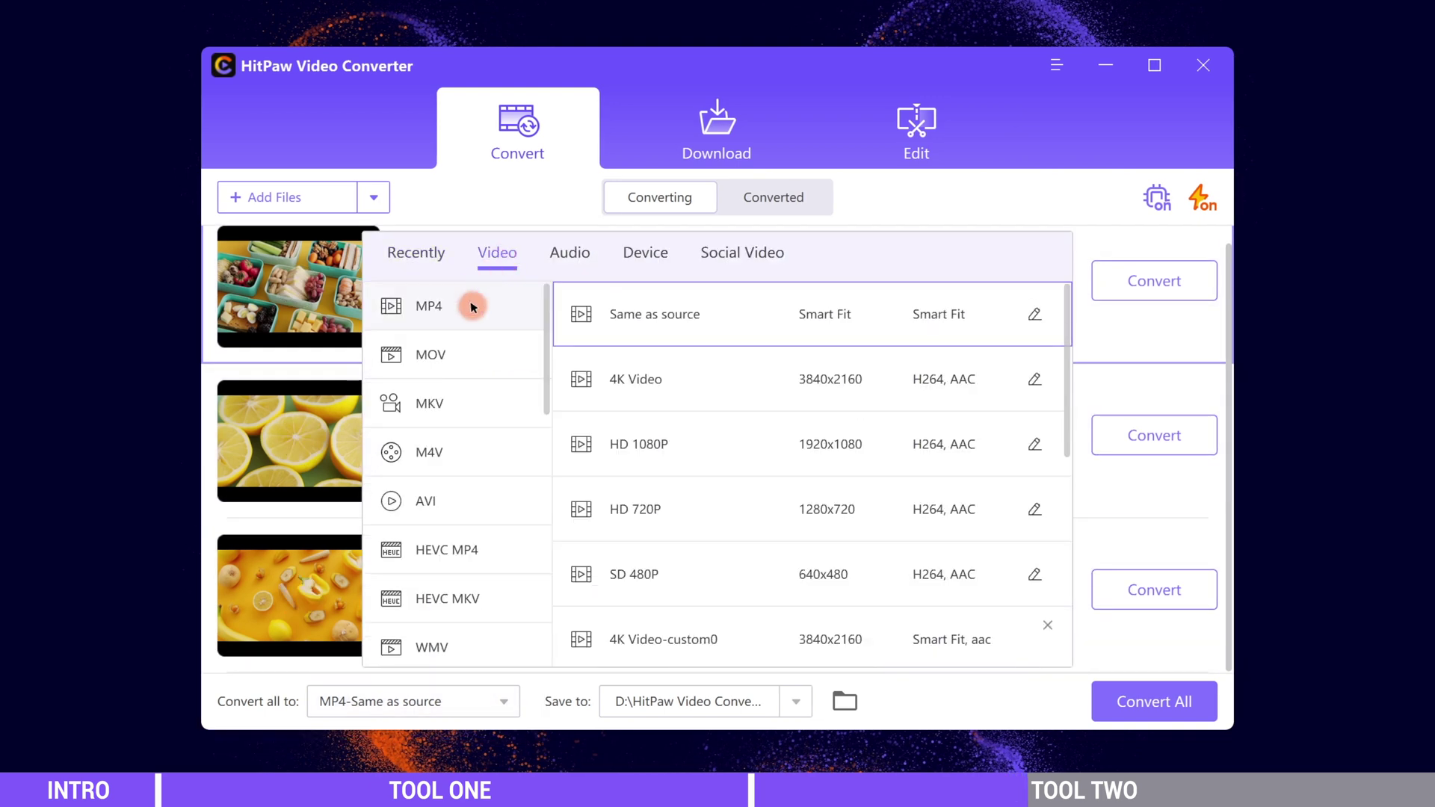
left_click(743, 314)
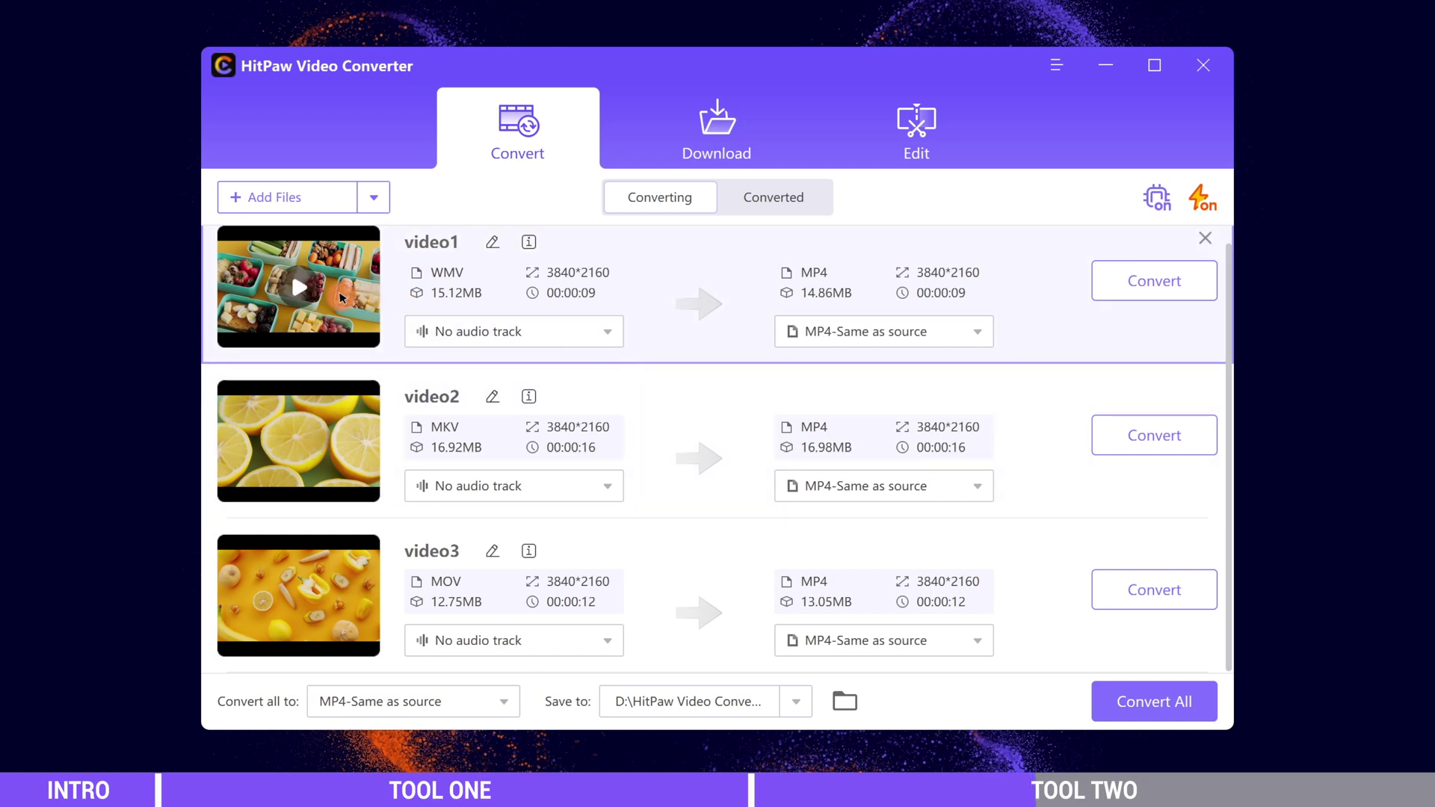
Preview video1 and video2 in the player, closing each preview afterwards
left_click(303, 287)
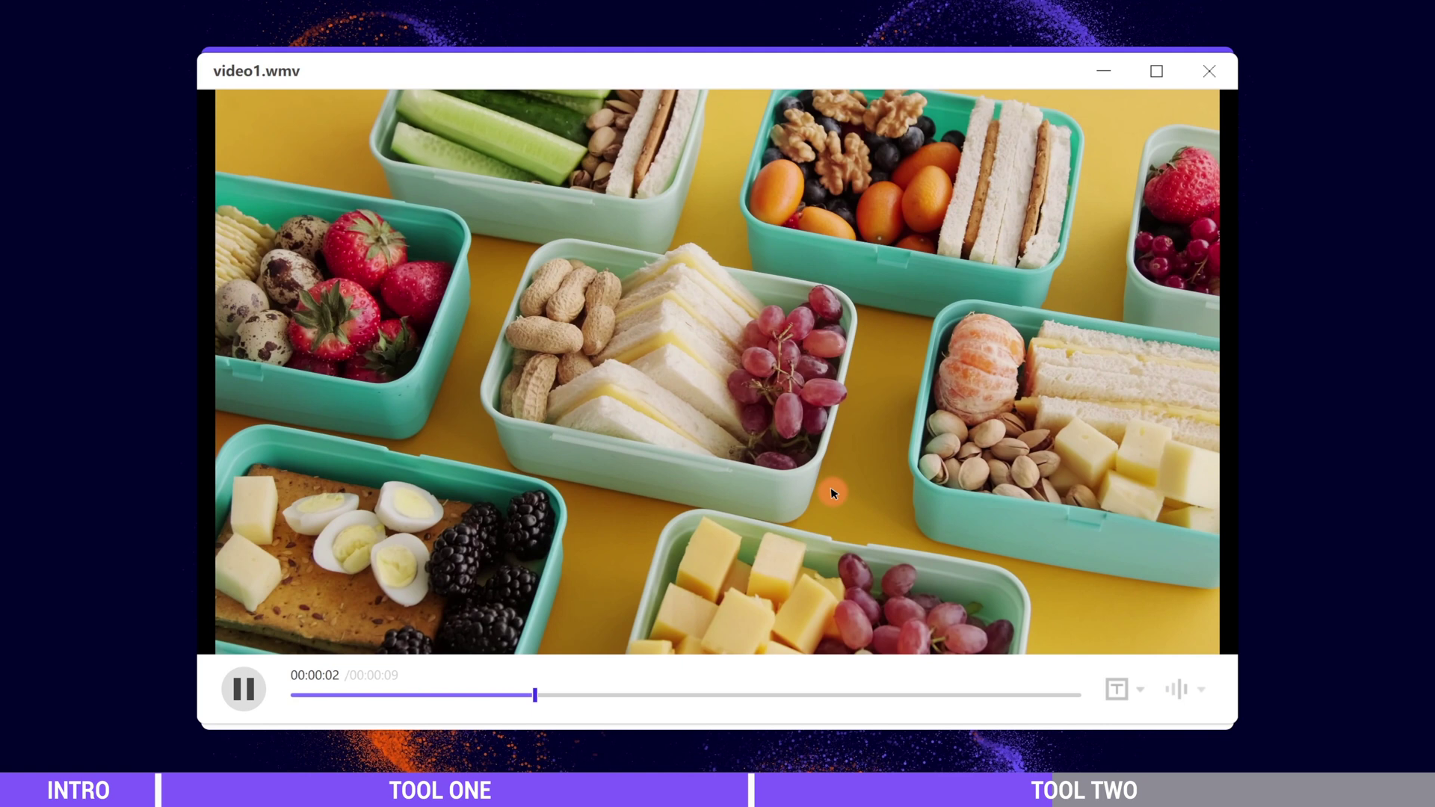
left_click(1209, 71)
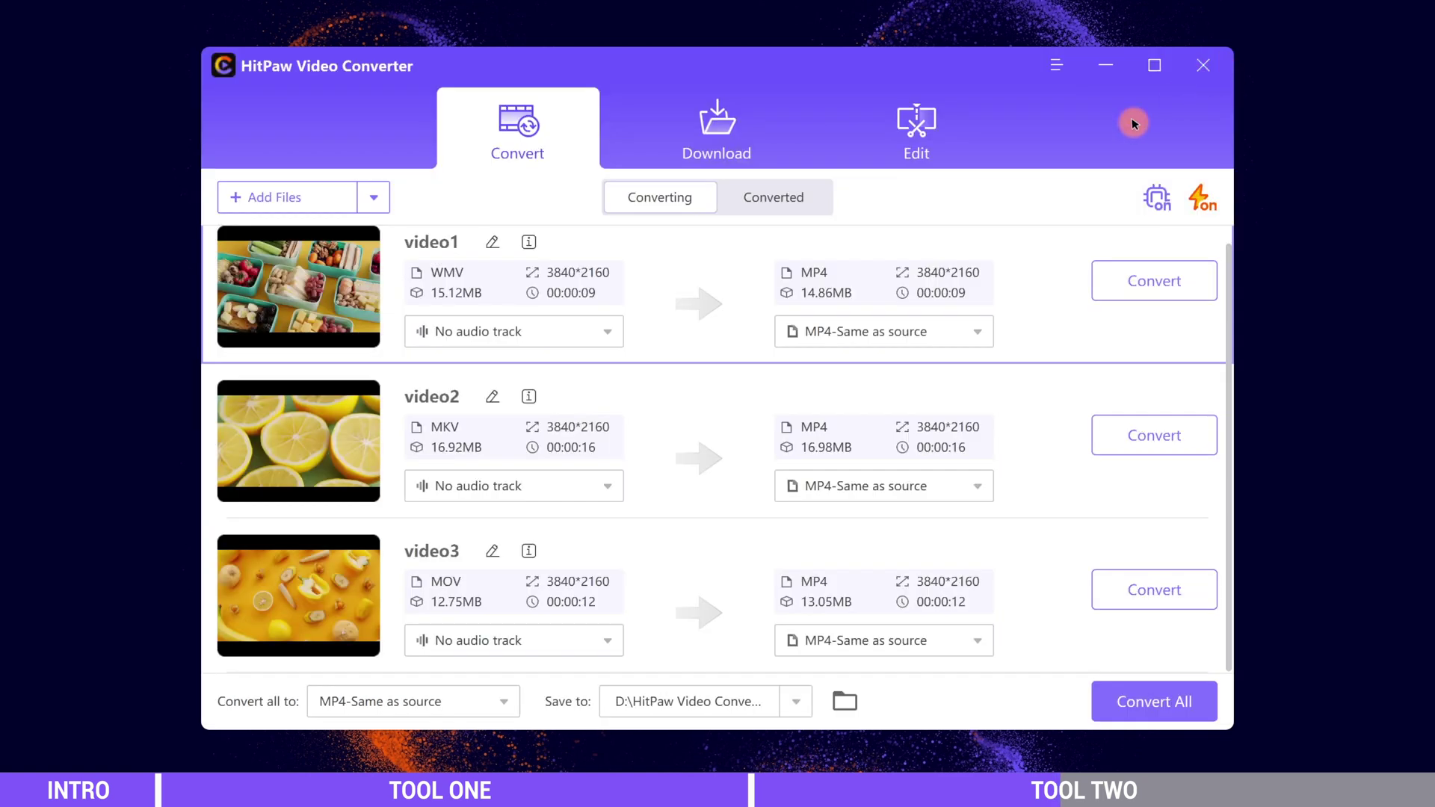
left_click(298, 441)
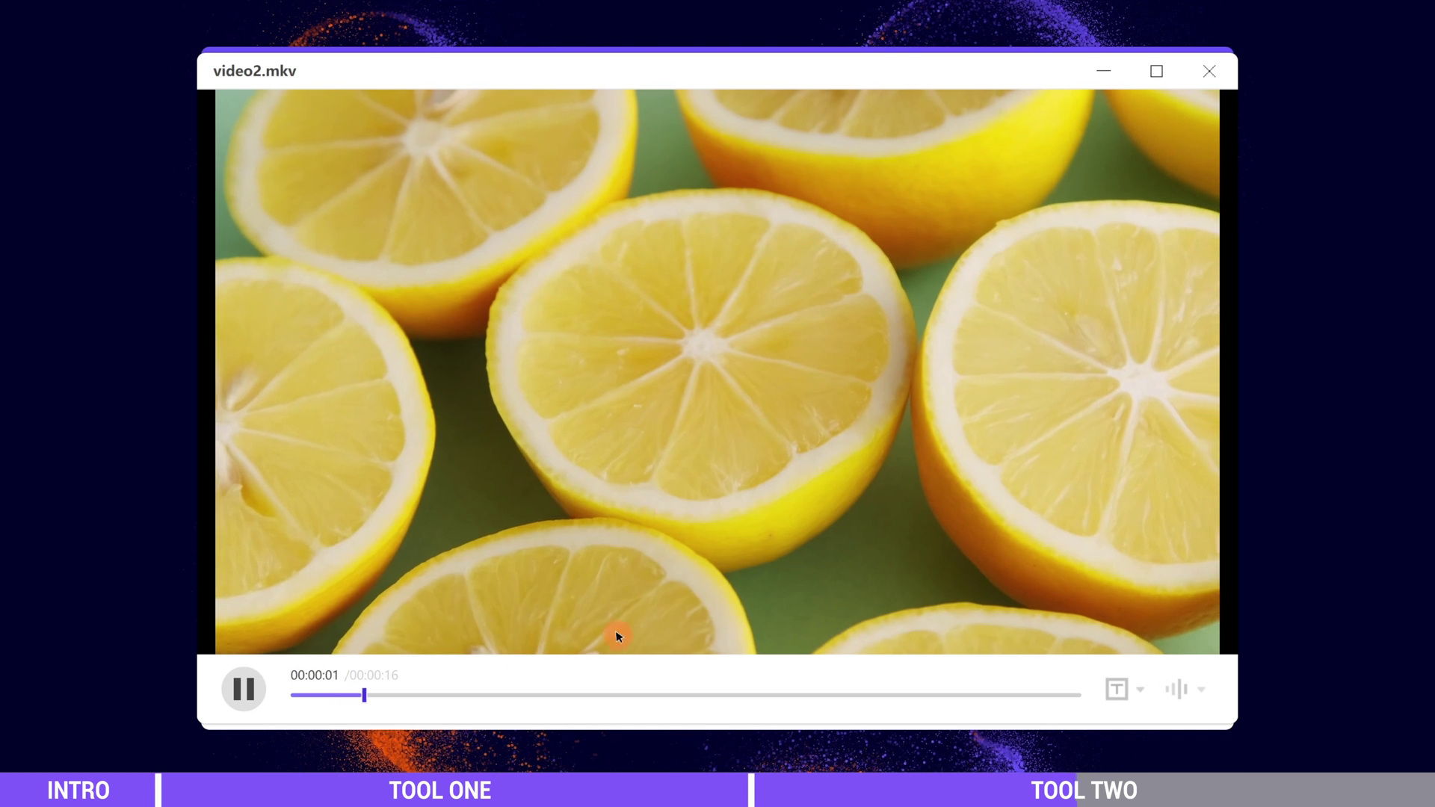
left_click(1209, 71)
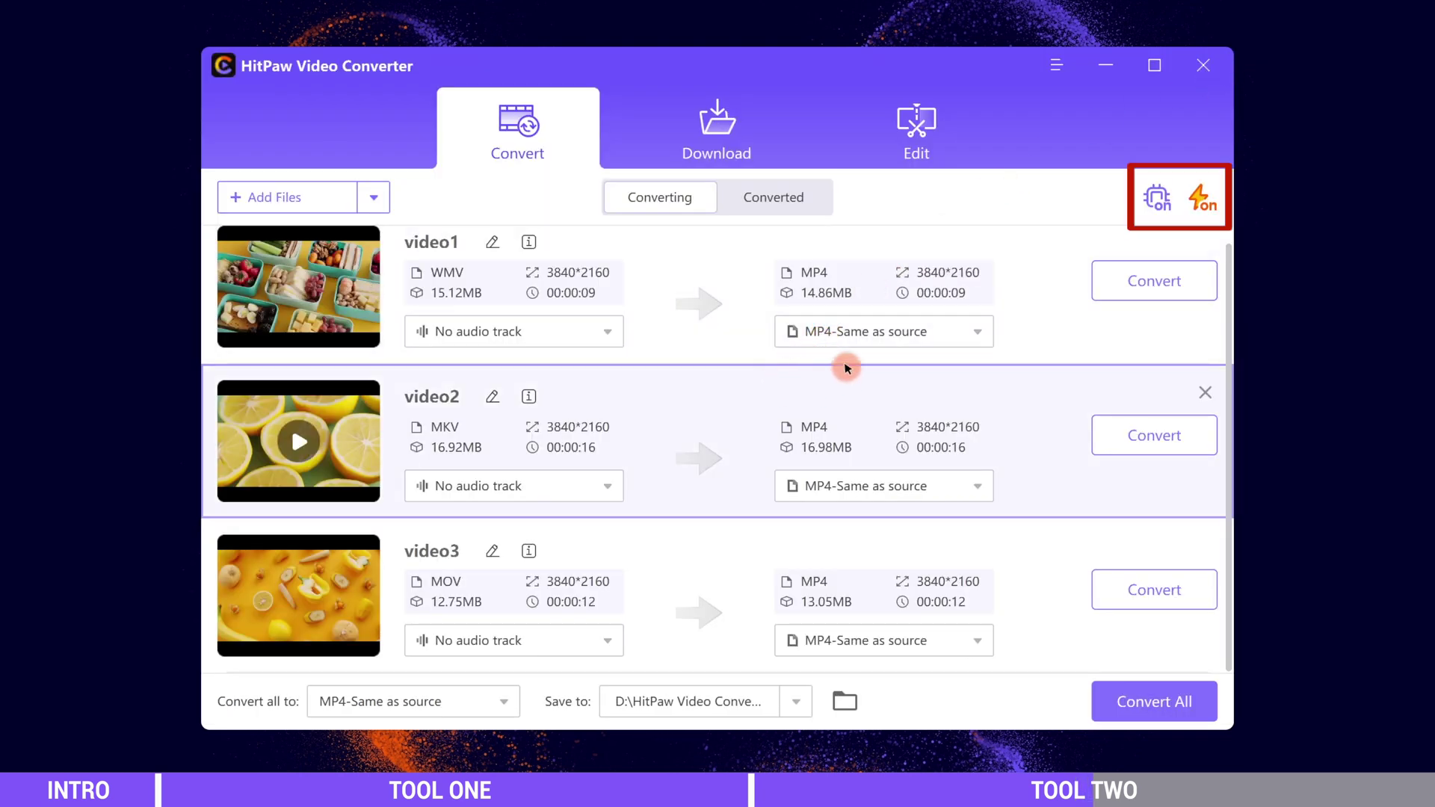
Enable GPU hardware acceleration, then enable ultrafast conversion from its dialog
left_click(1158, 198)
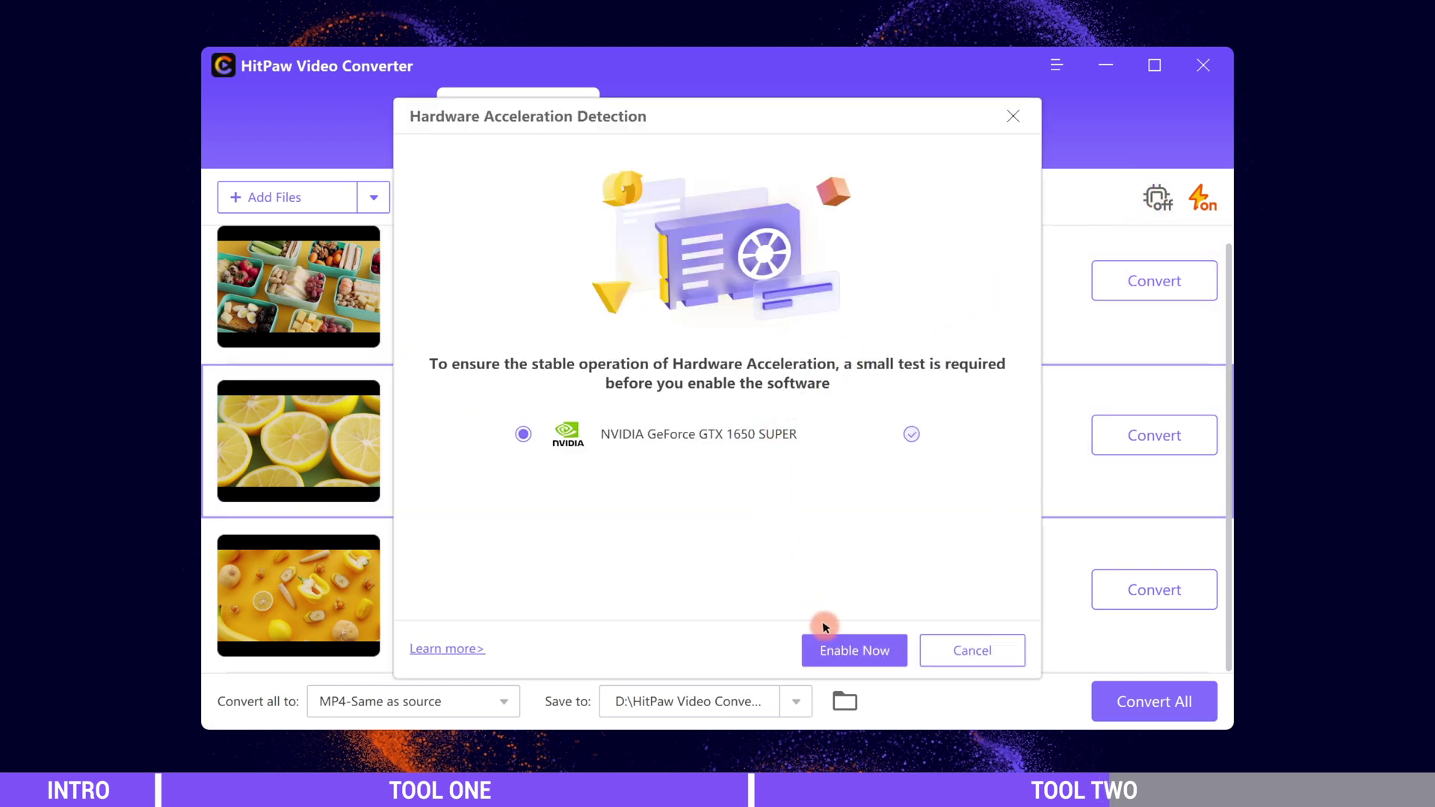
left_click(839, 650)
left_click(1201, 200)
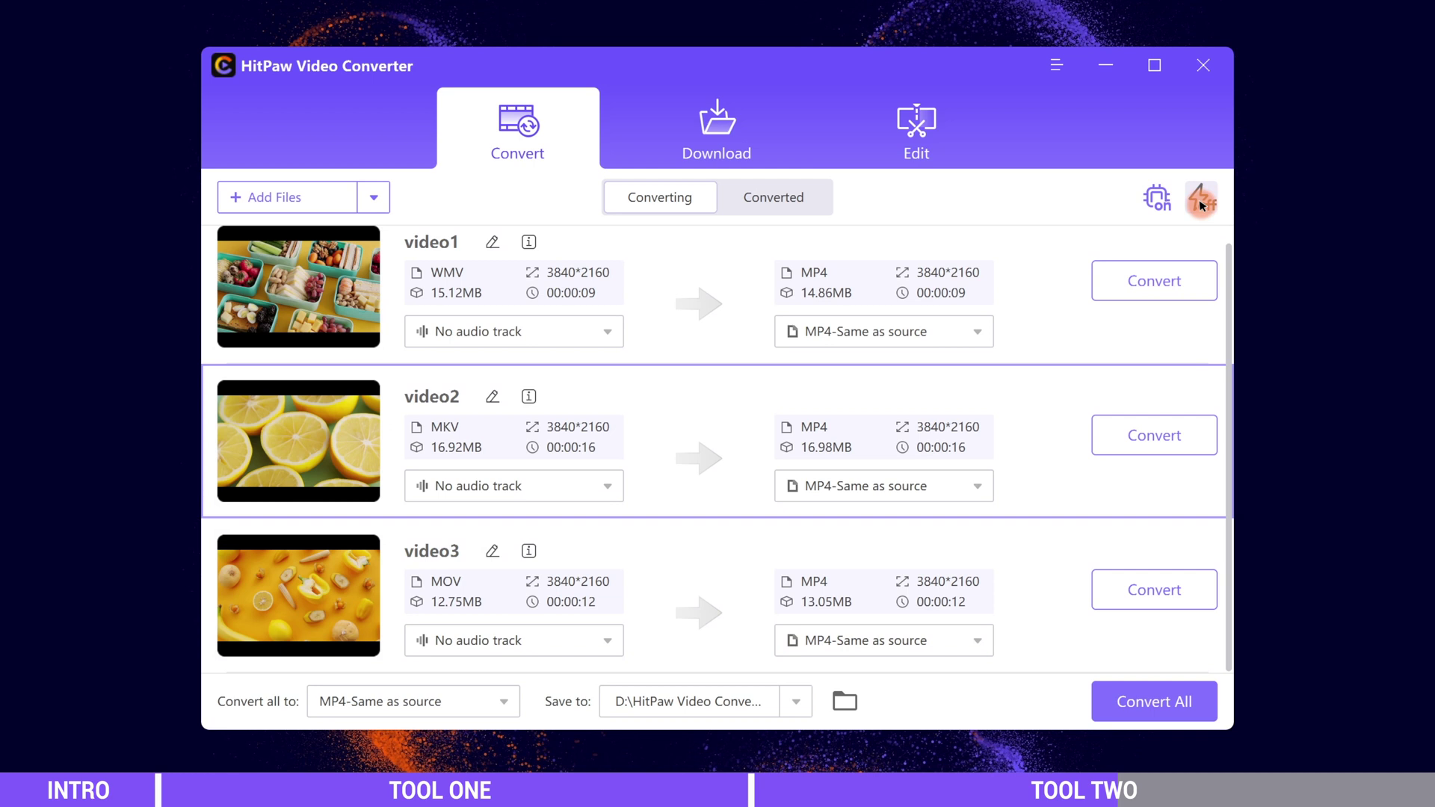
left_click(1204, 199)
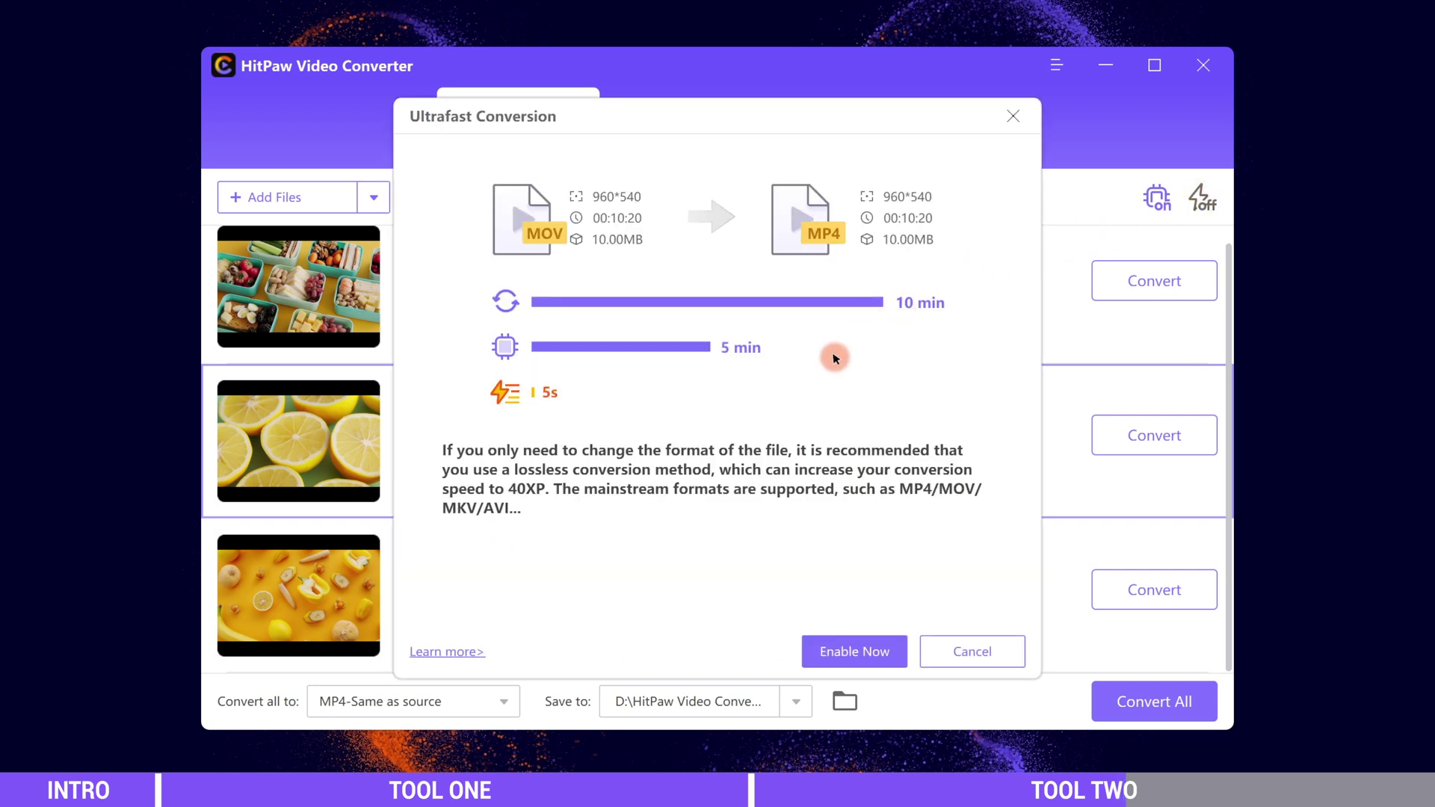
left_click(839, 647)
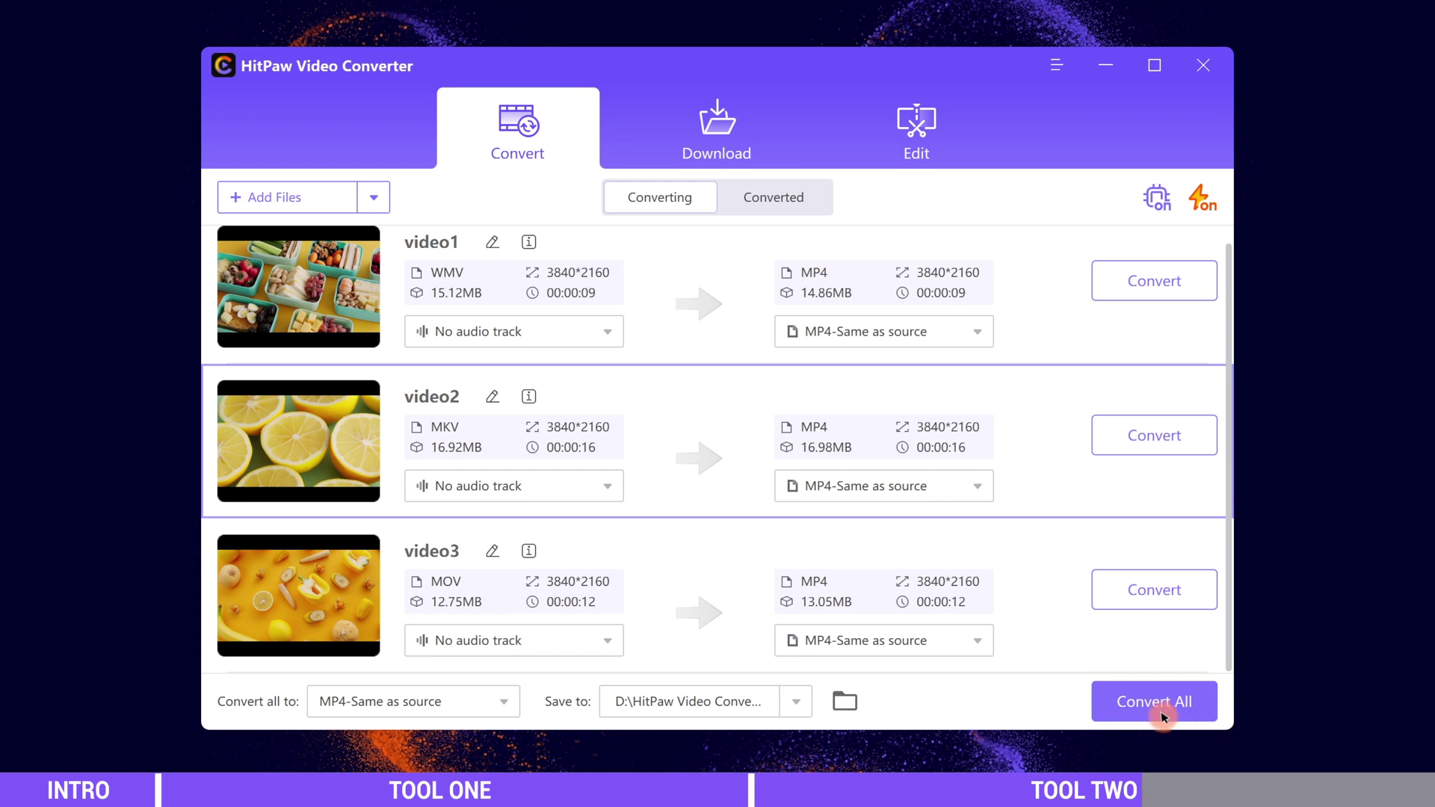
Run Convert All so video1, video2 and video3 all finish converting to MP4
left_click(1135, 702)
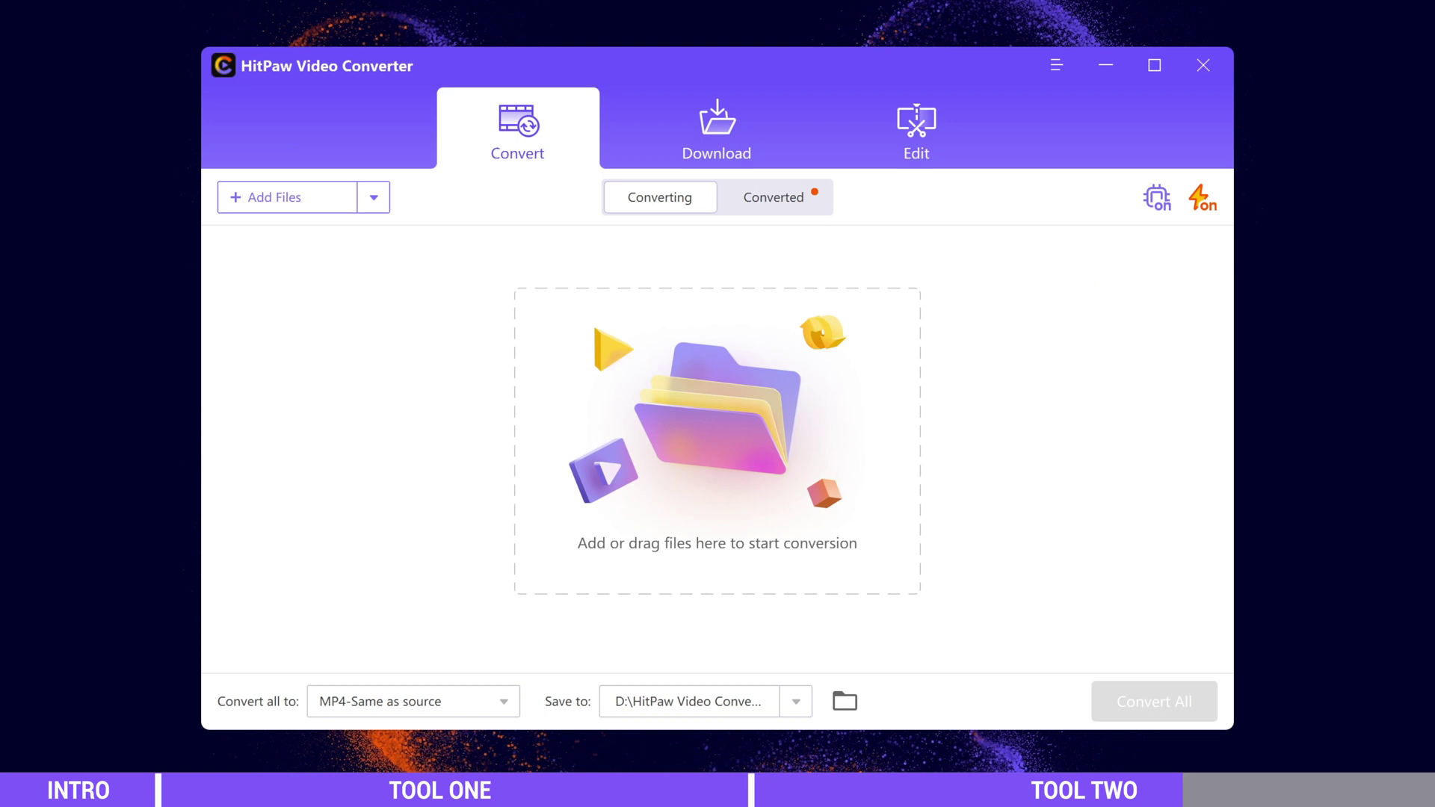
Show the converted videos, play video3 from about 6 seconds in, then close it
left_click(777, 194)
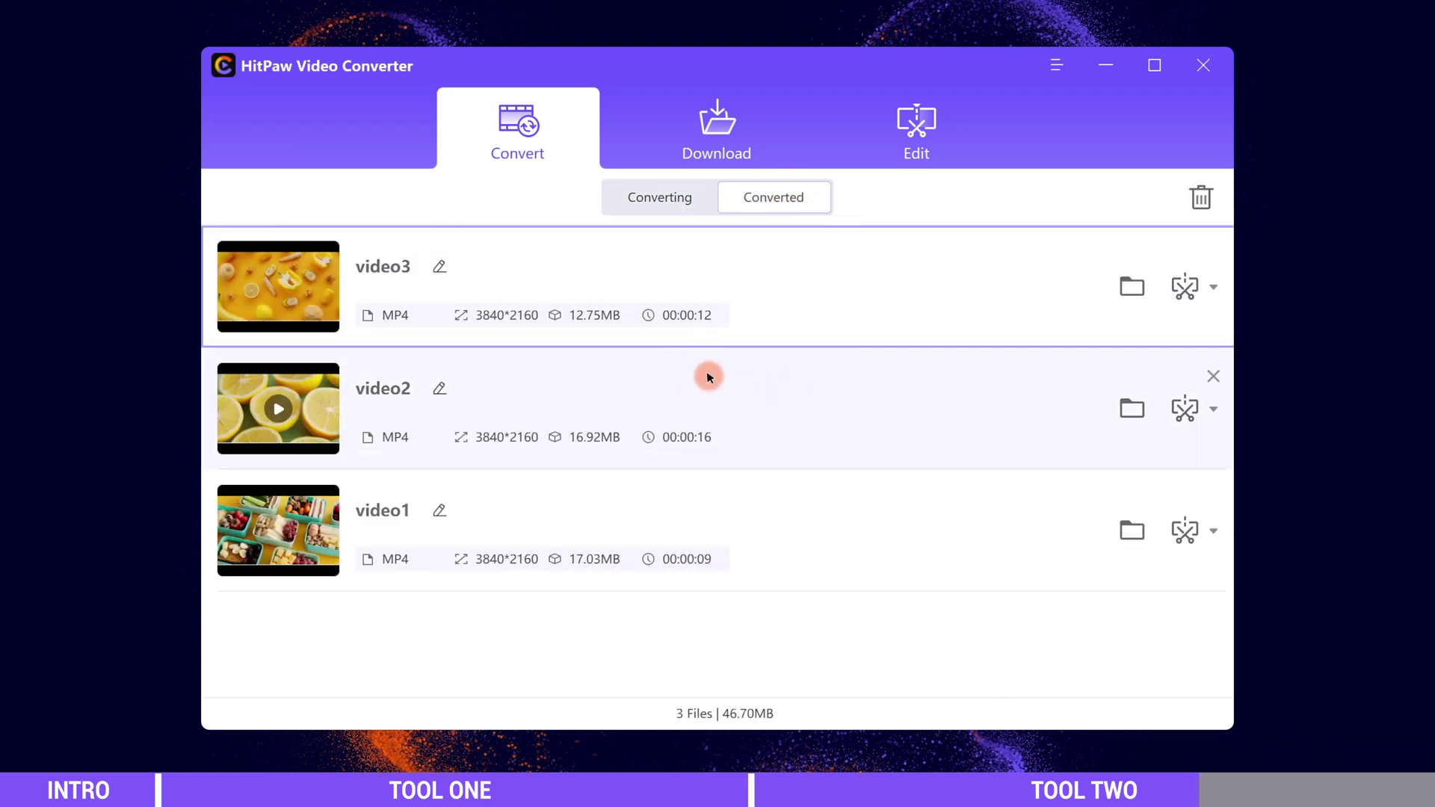
left_click(280, 286)
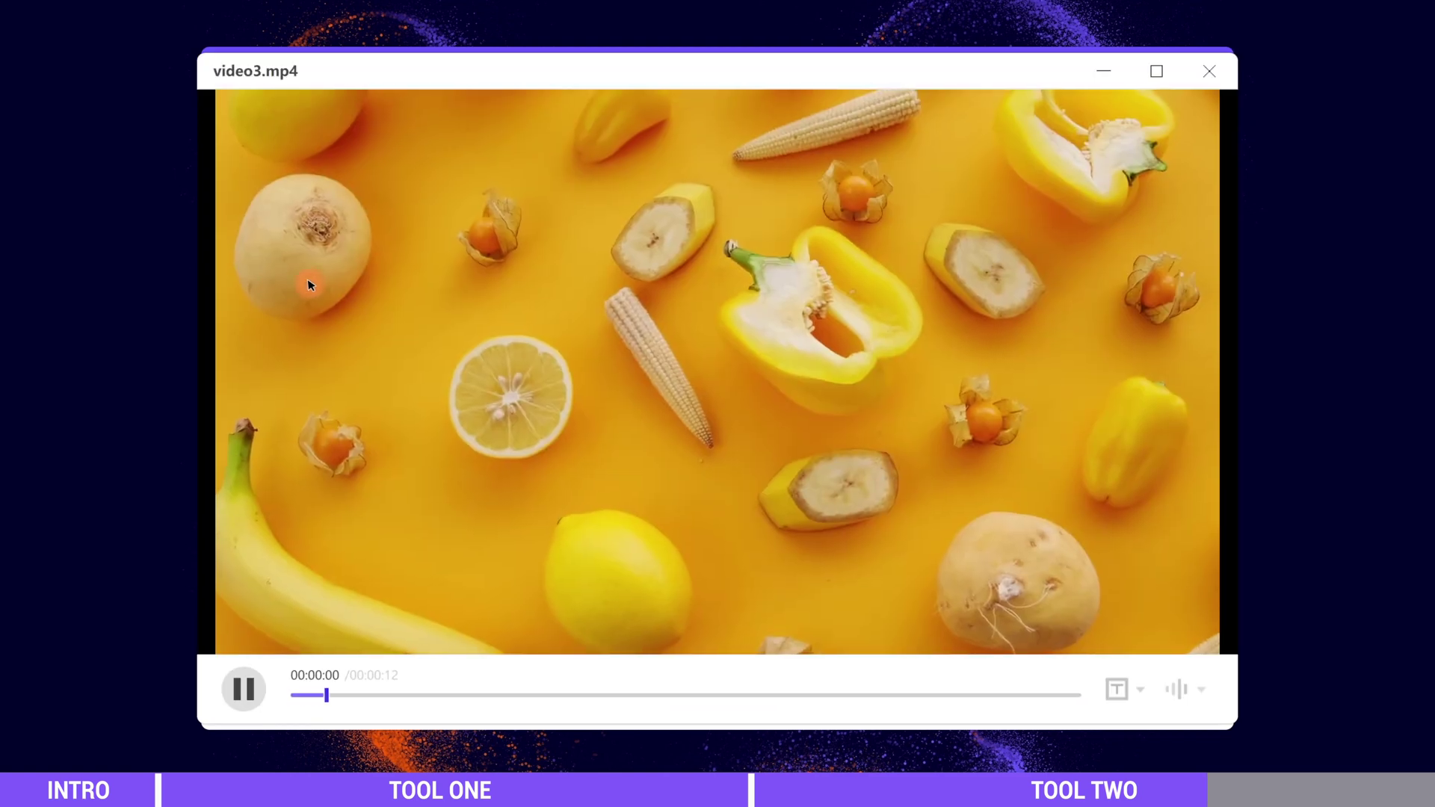
left_click(678, 695)
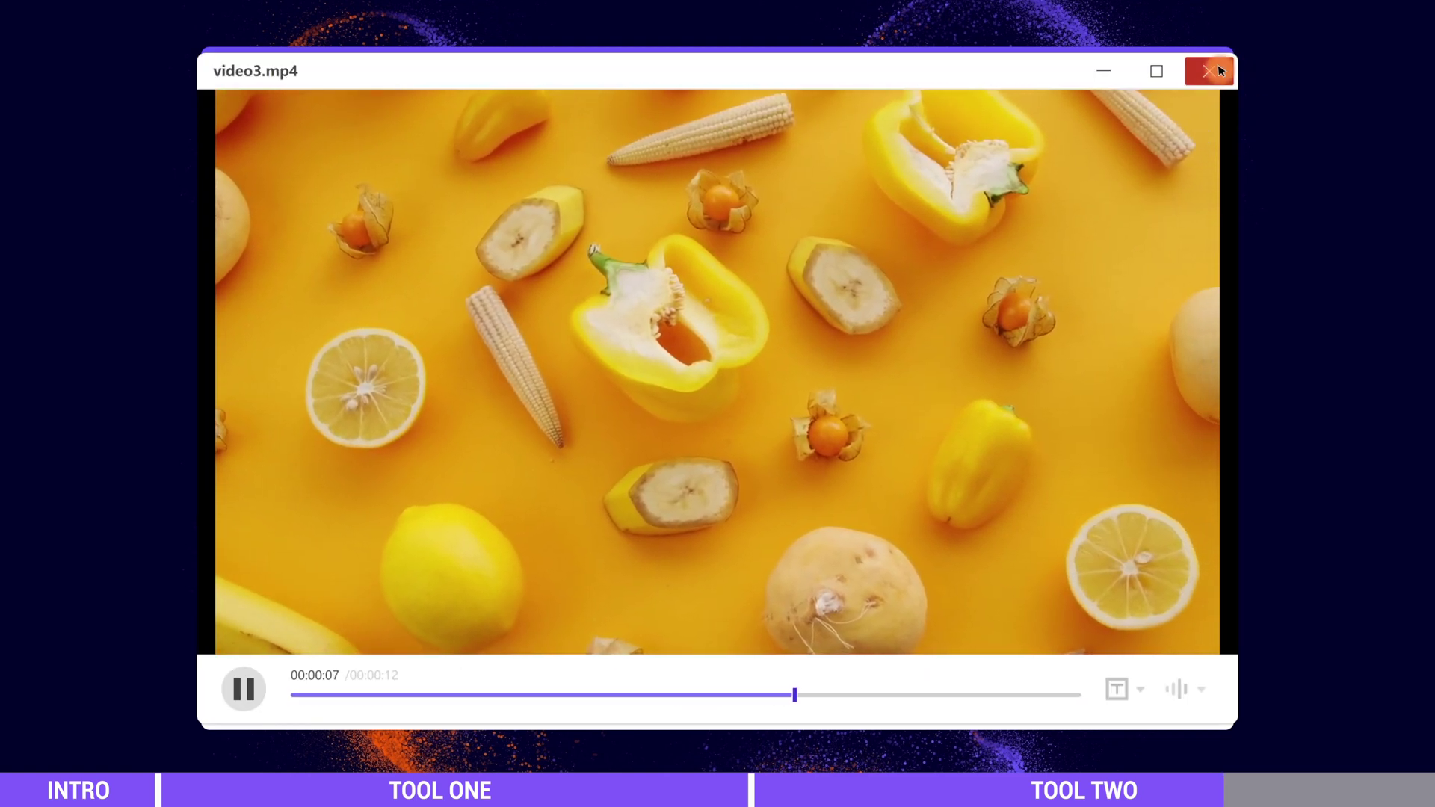
left_click(1209, 71)
Play video2 from about 9 seconds in, then close the player
left_click(262, 411)
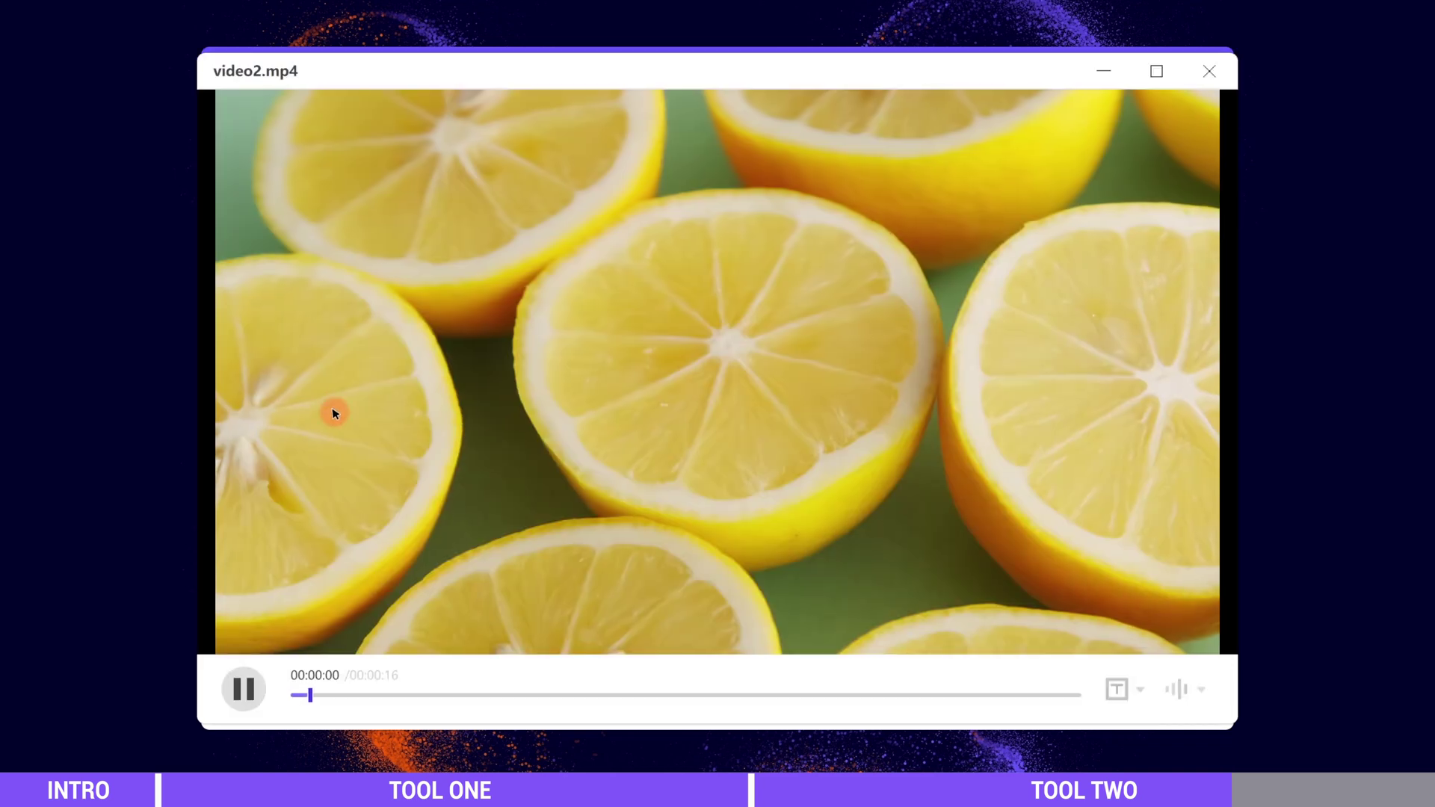
left_click(745, 695)
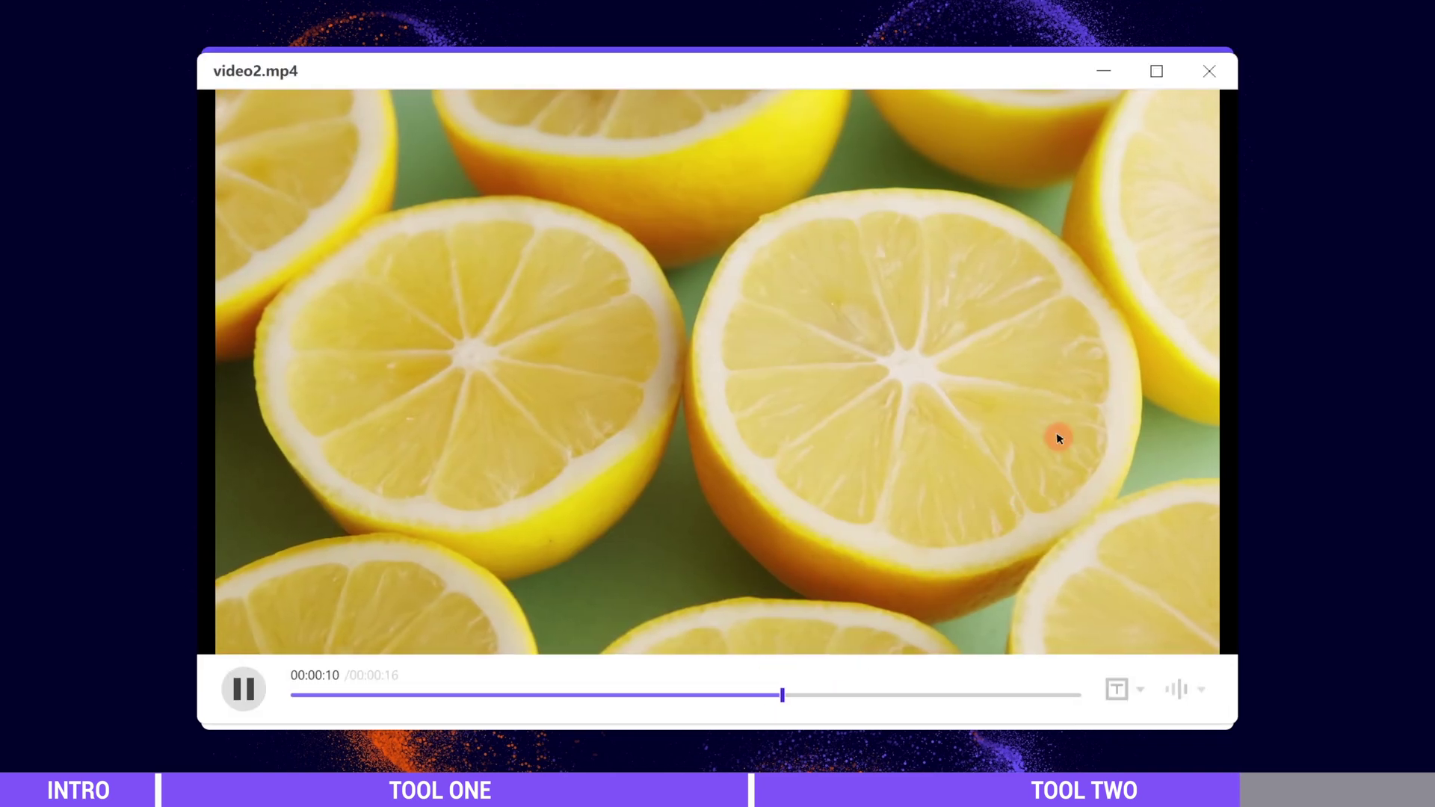
left_click(1227, 64)
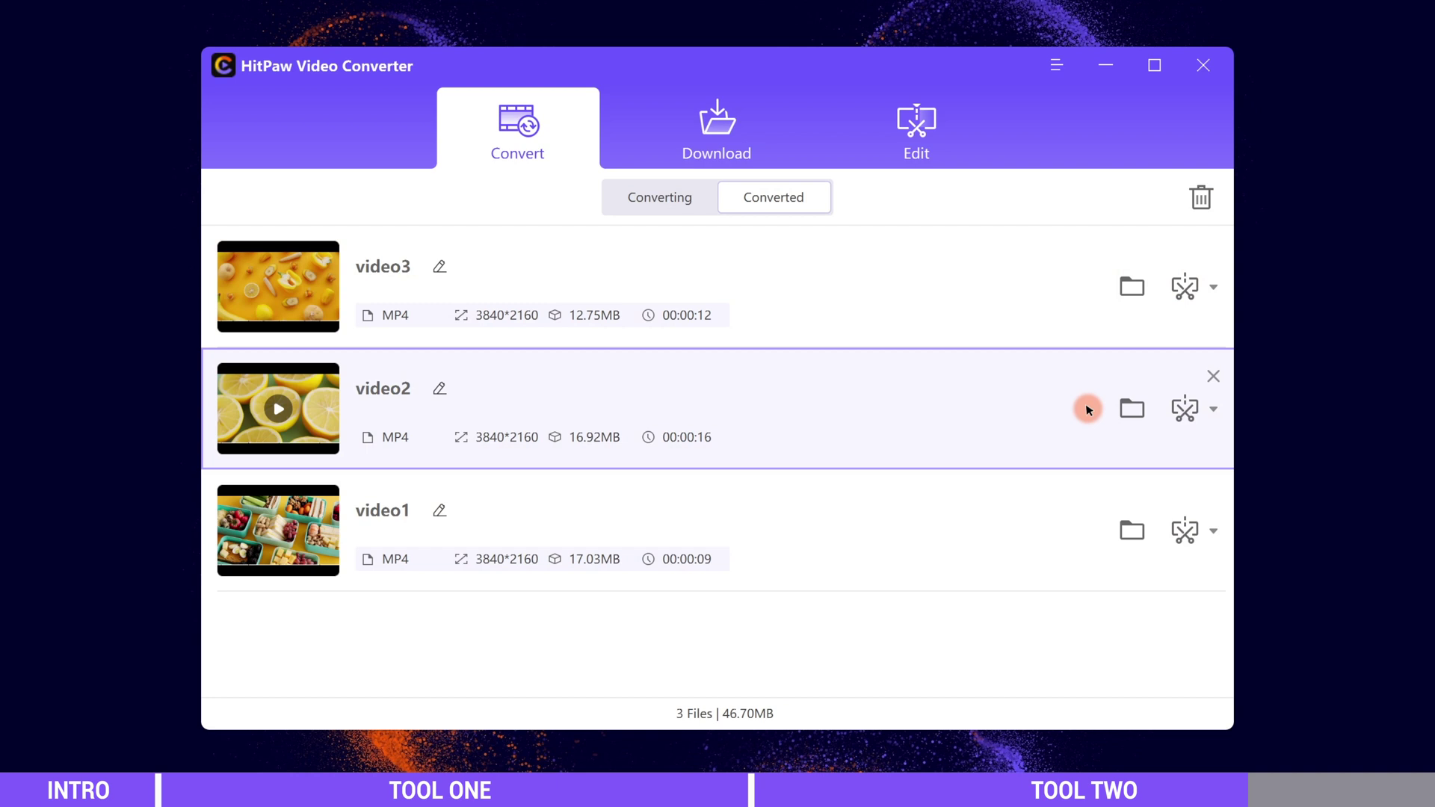
Choose Add to edit list from video3's dropdown in the Converted list
left_click(1215, 287)
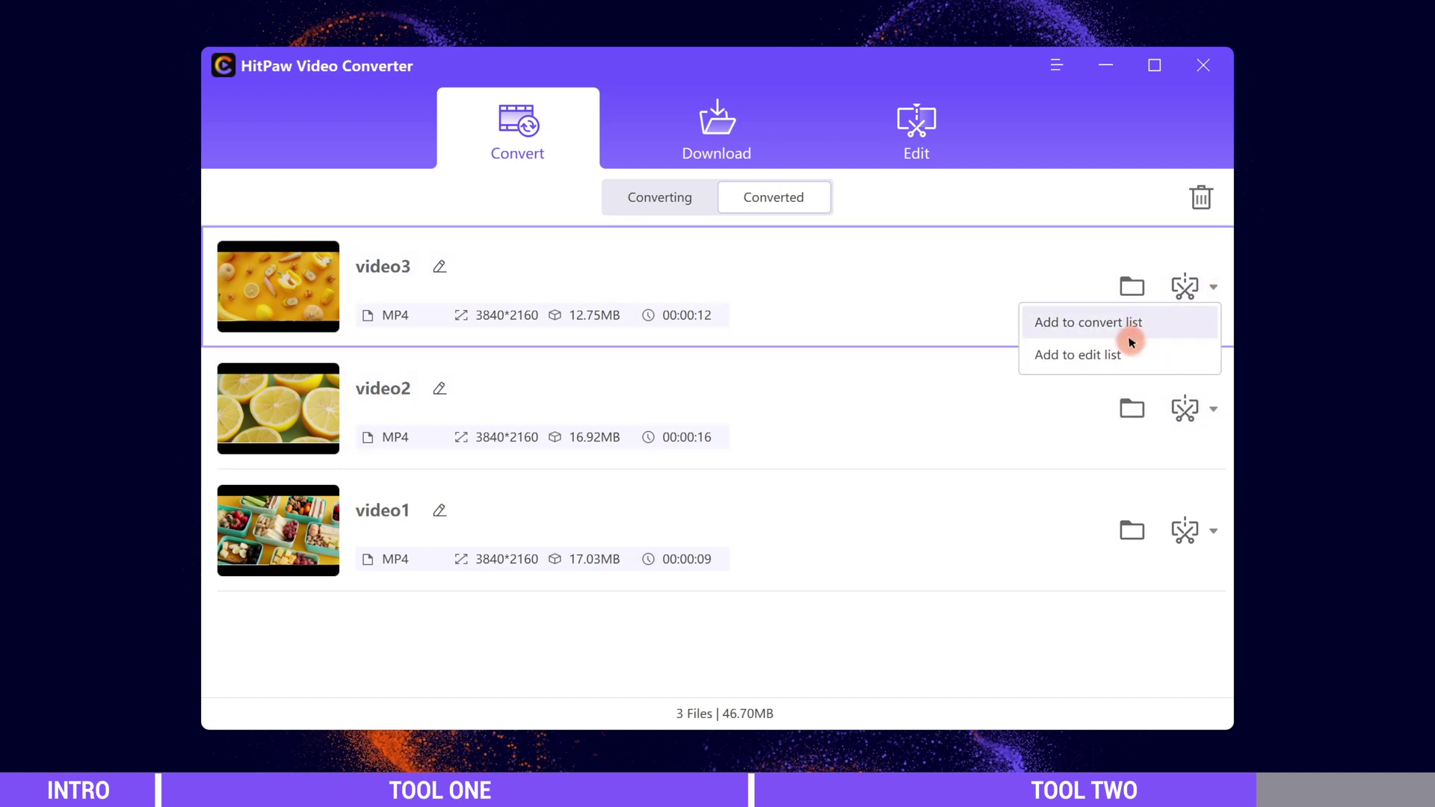
left_click(909, 126)
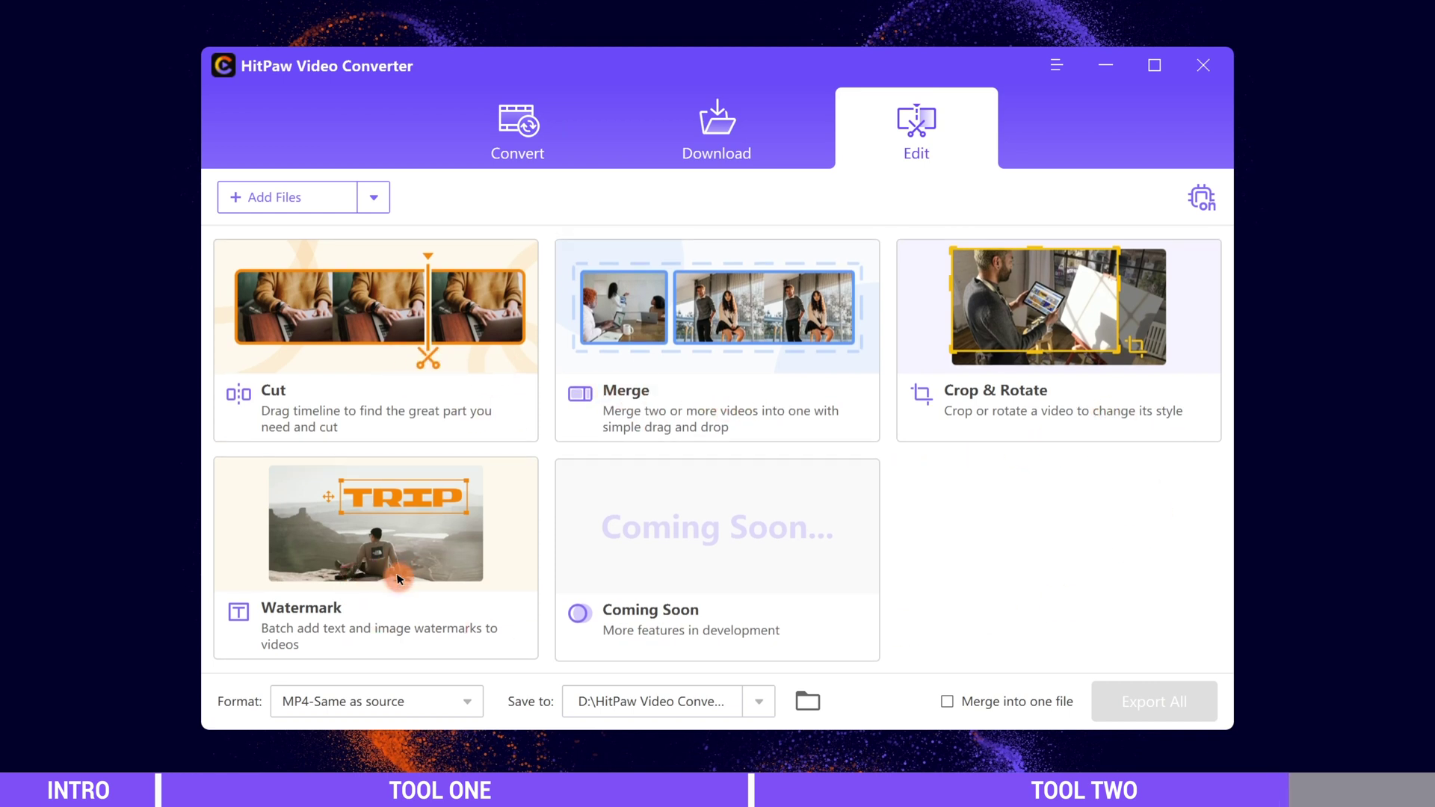
left_click(502, 129)
left_click(1216, 287)
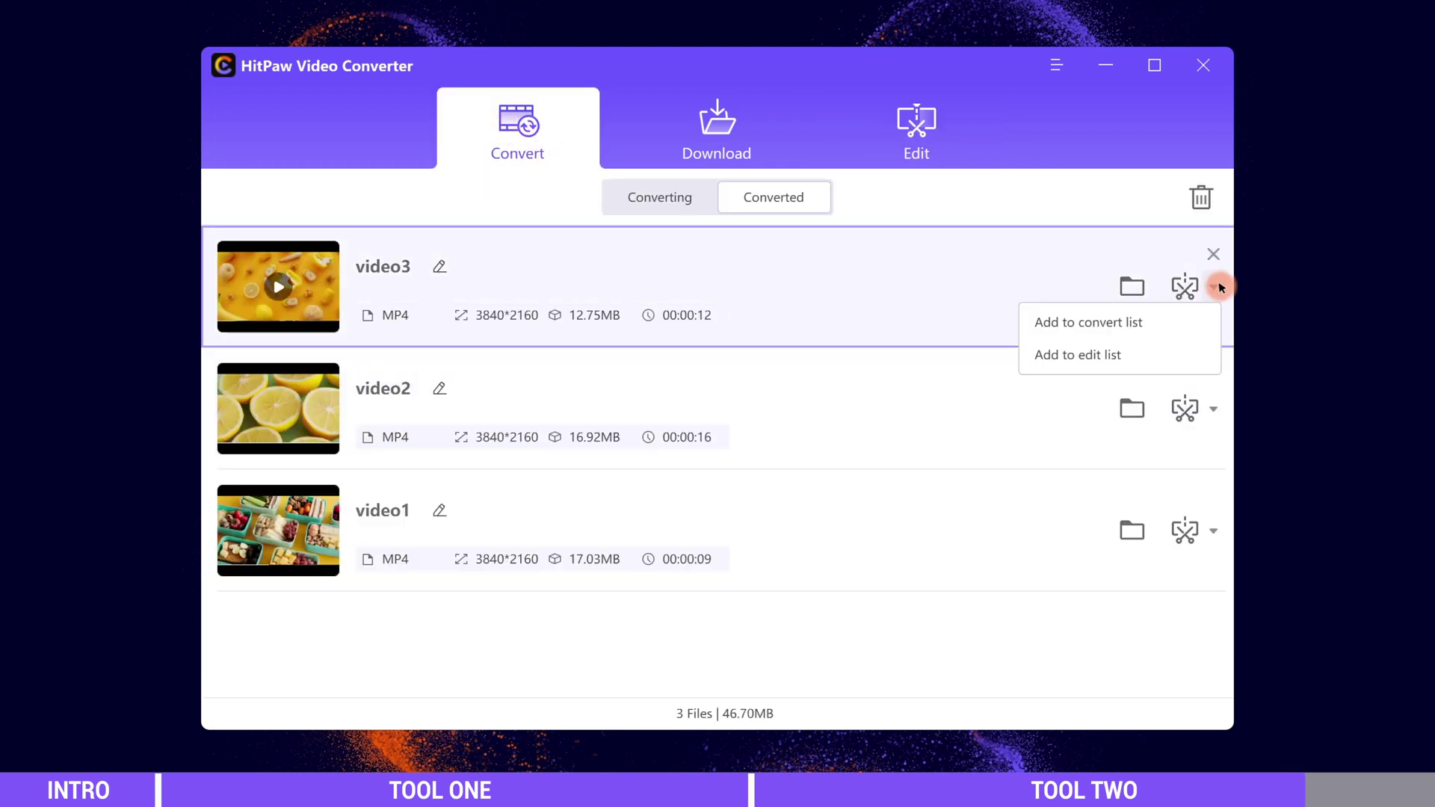
left_click(1102, 351)
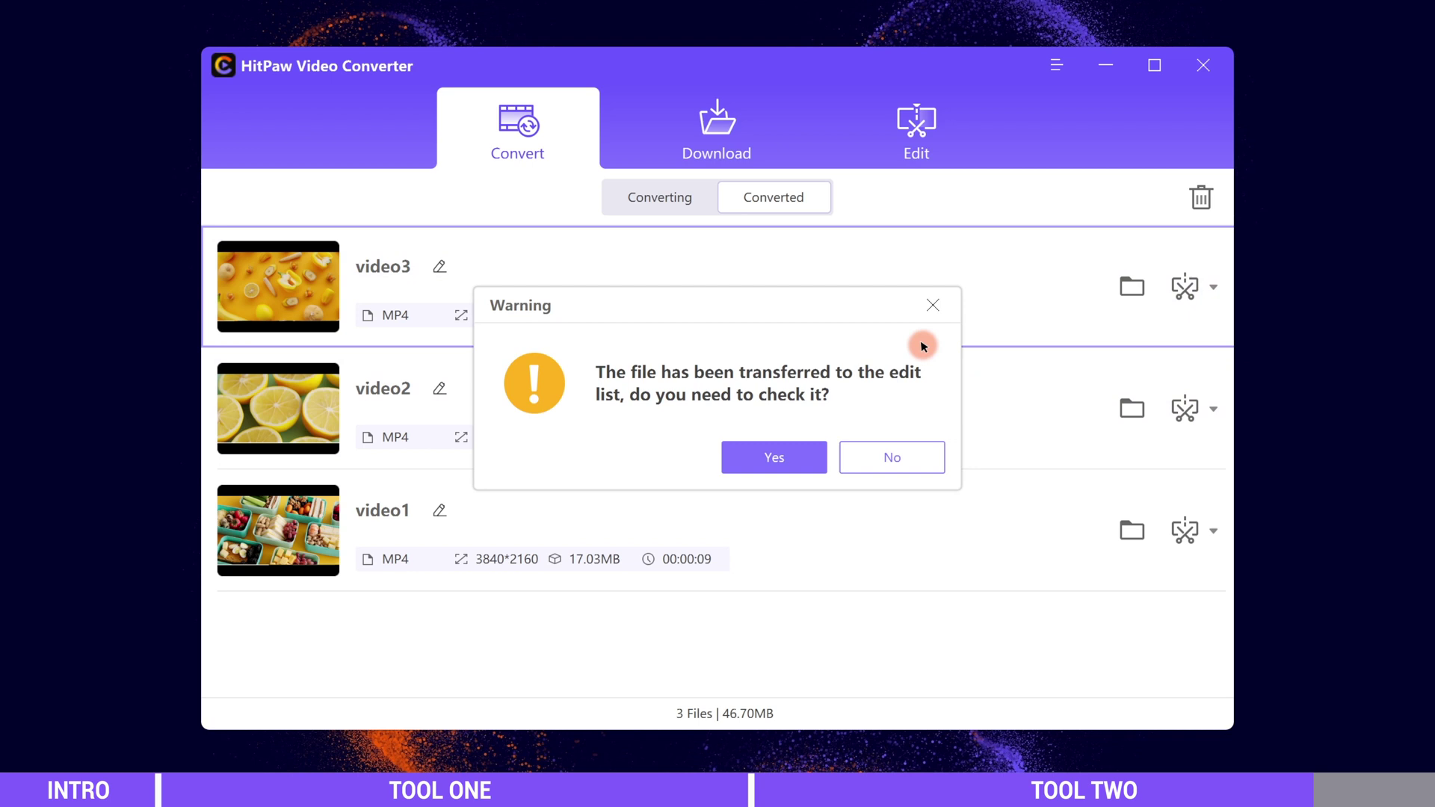
Apply a bold, partly transparent Arial Narrow 'HitPaw' text watermark to video3 and play it
left_click(771, 457)
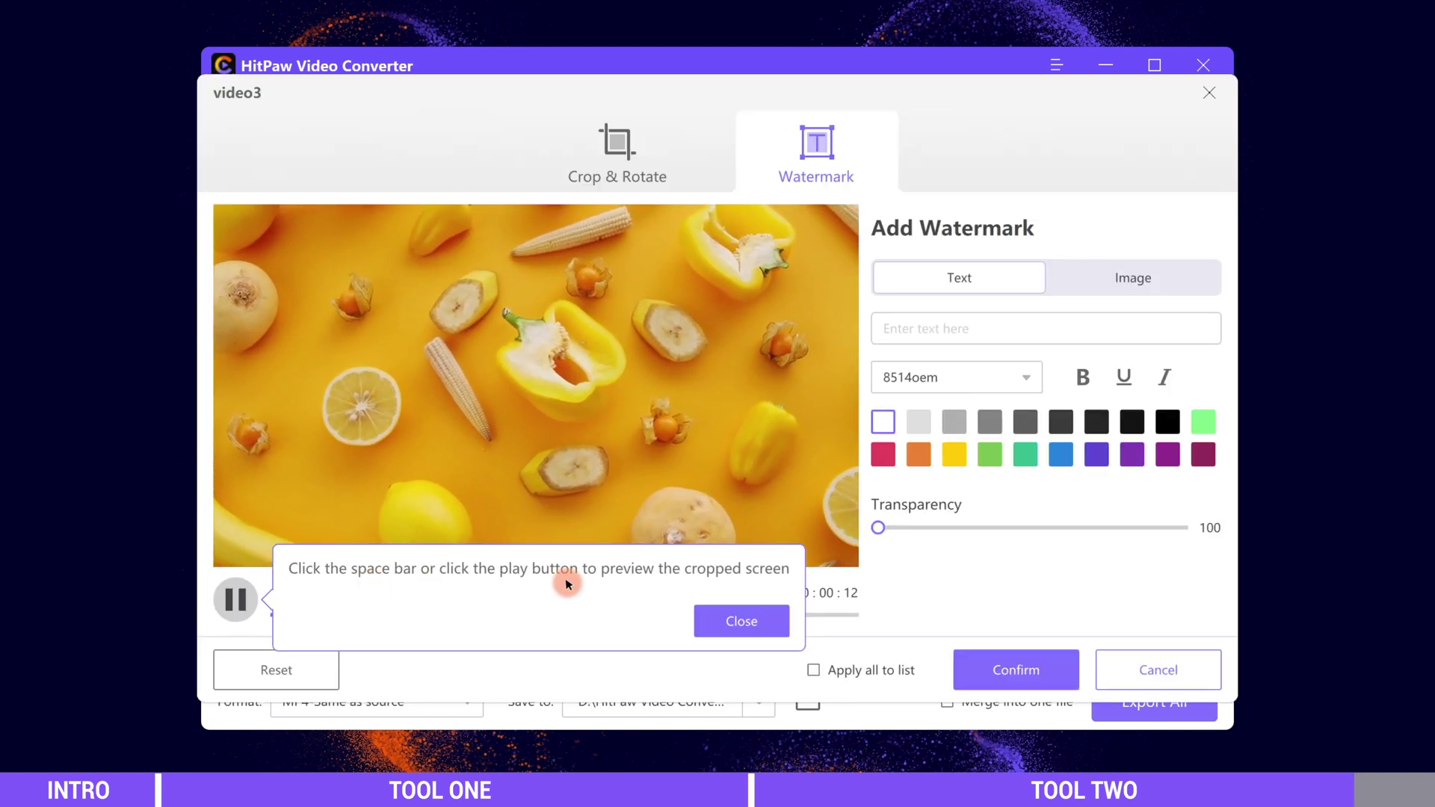
left_click(742, 621)
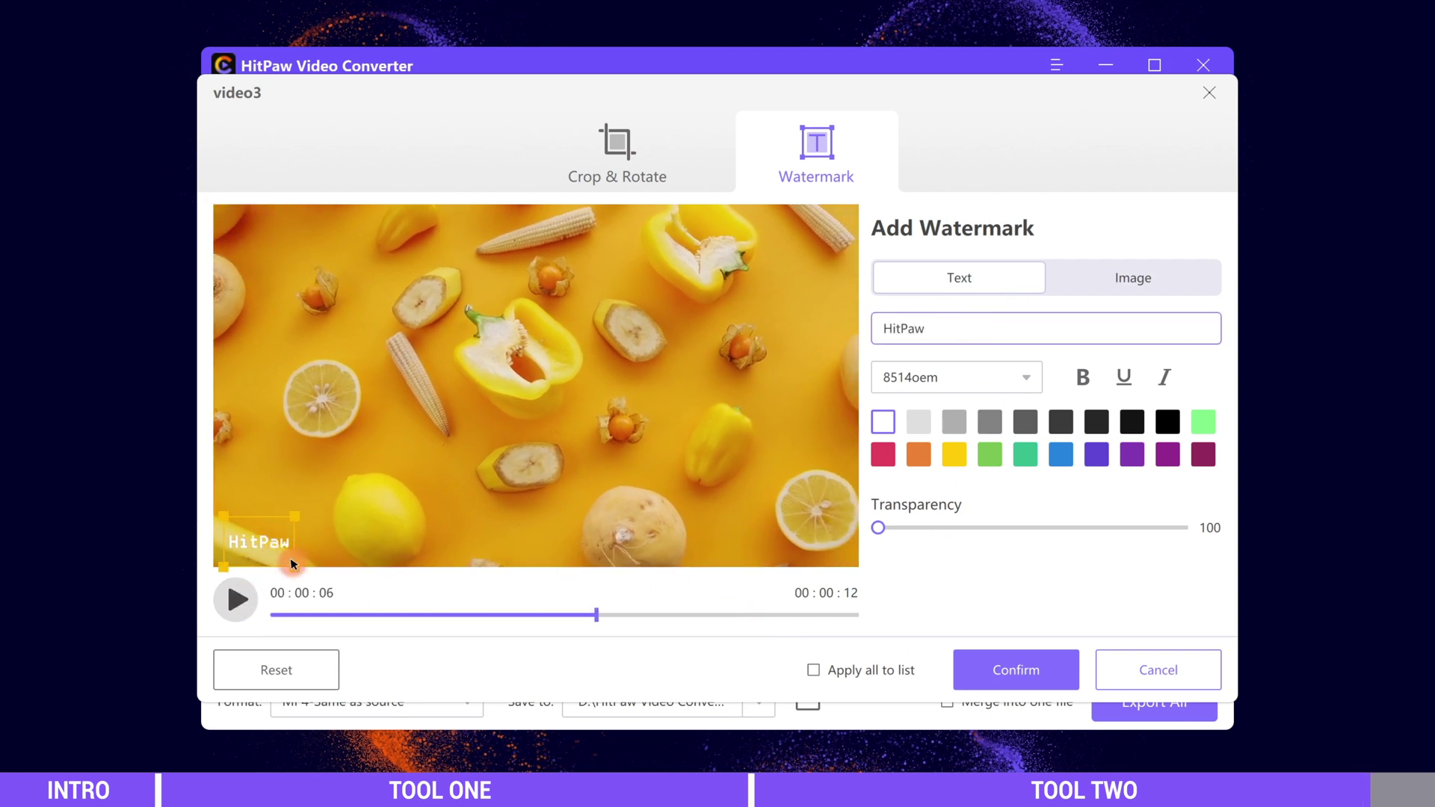
left_click(977, 376)
left_click(929, 541)
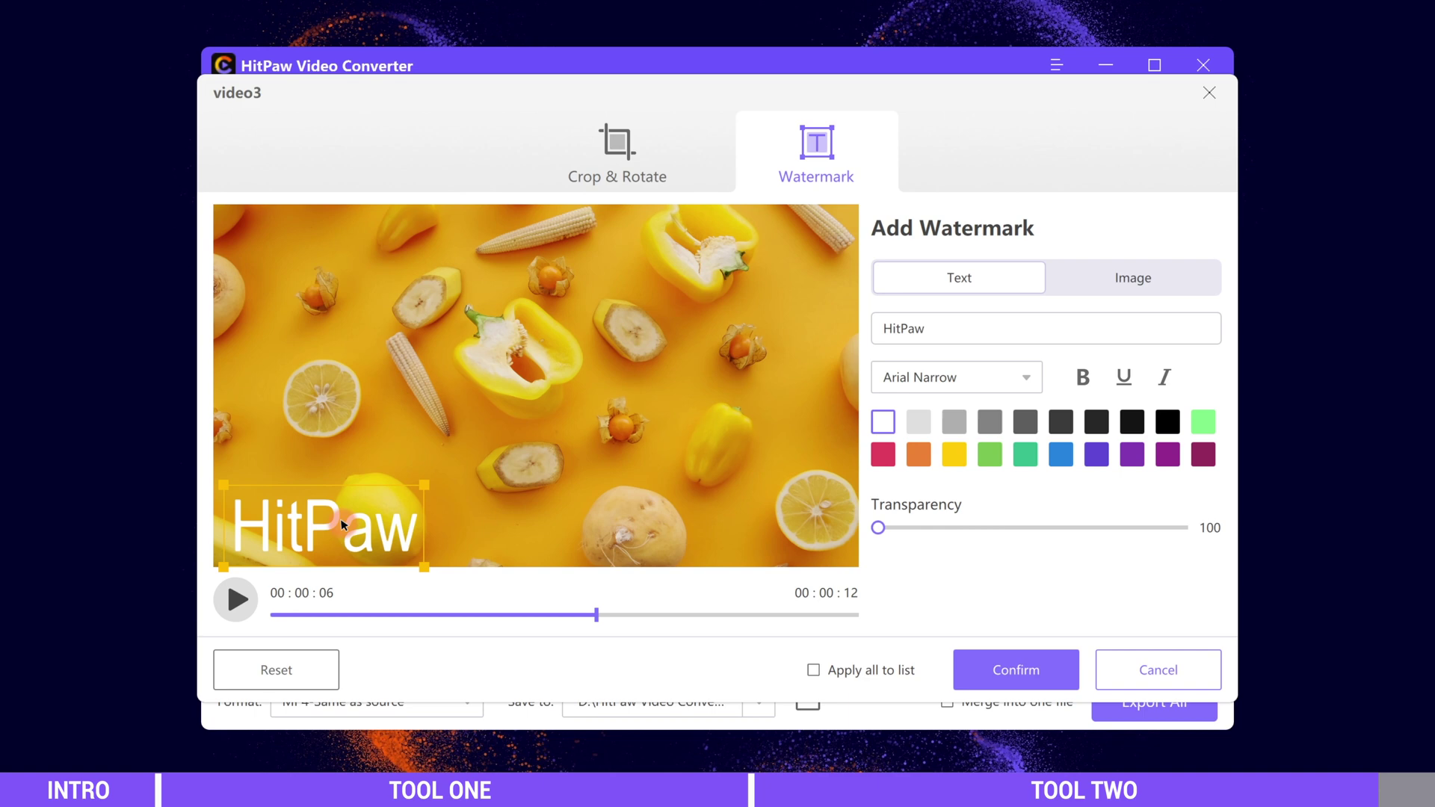
left_click(1083, 377)
left_click_drag(878, 528, 1009, 526)
left_click(1133, 277)
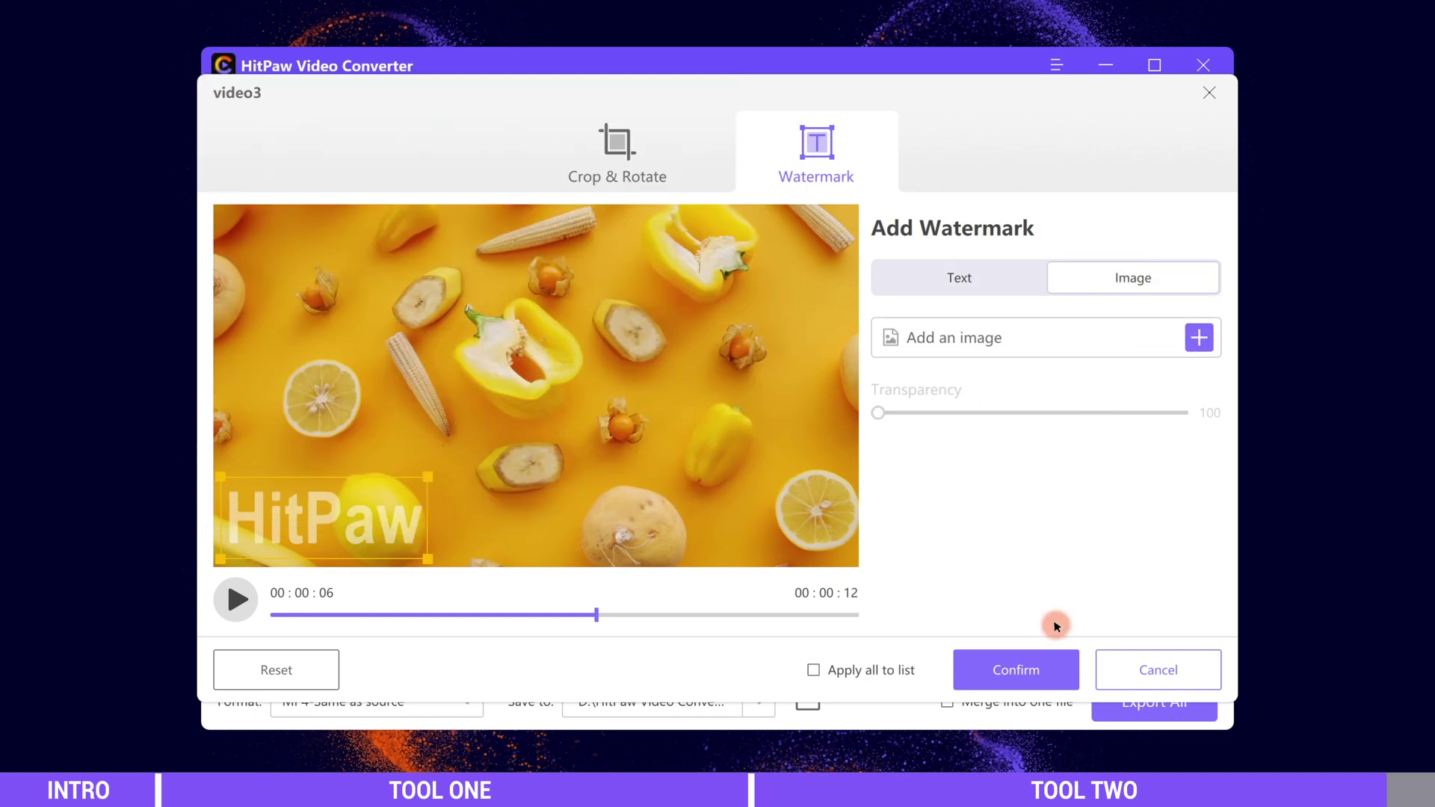
left_click(1016, 670)
left_click(297, 301)
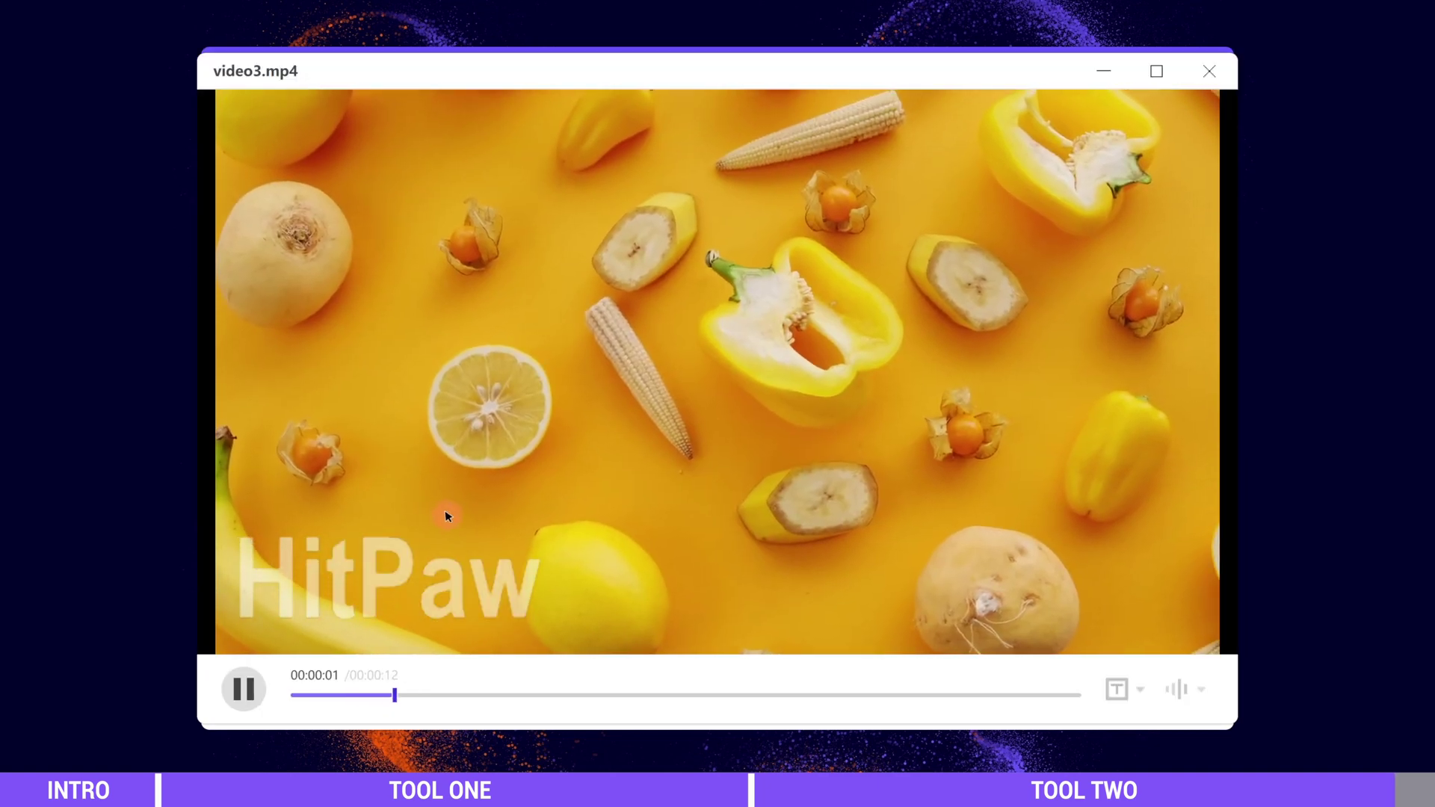
Close the video3 preview and return via the Convert tab to the Converted list
left_click(1208, 75)
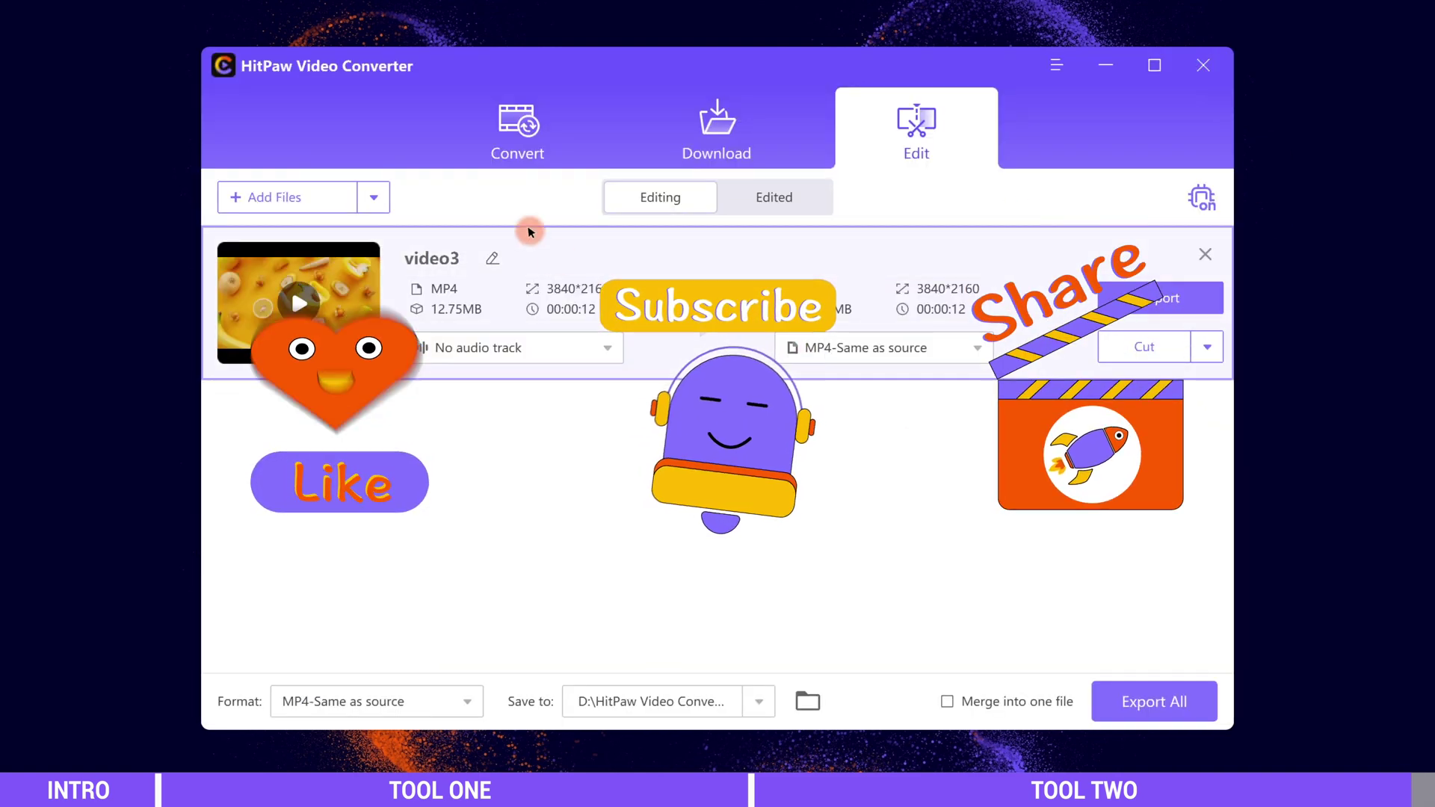
left_click(503, 142)
left_click(664, 198)
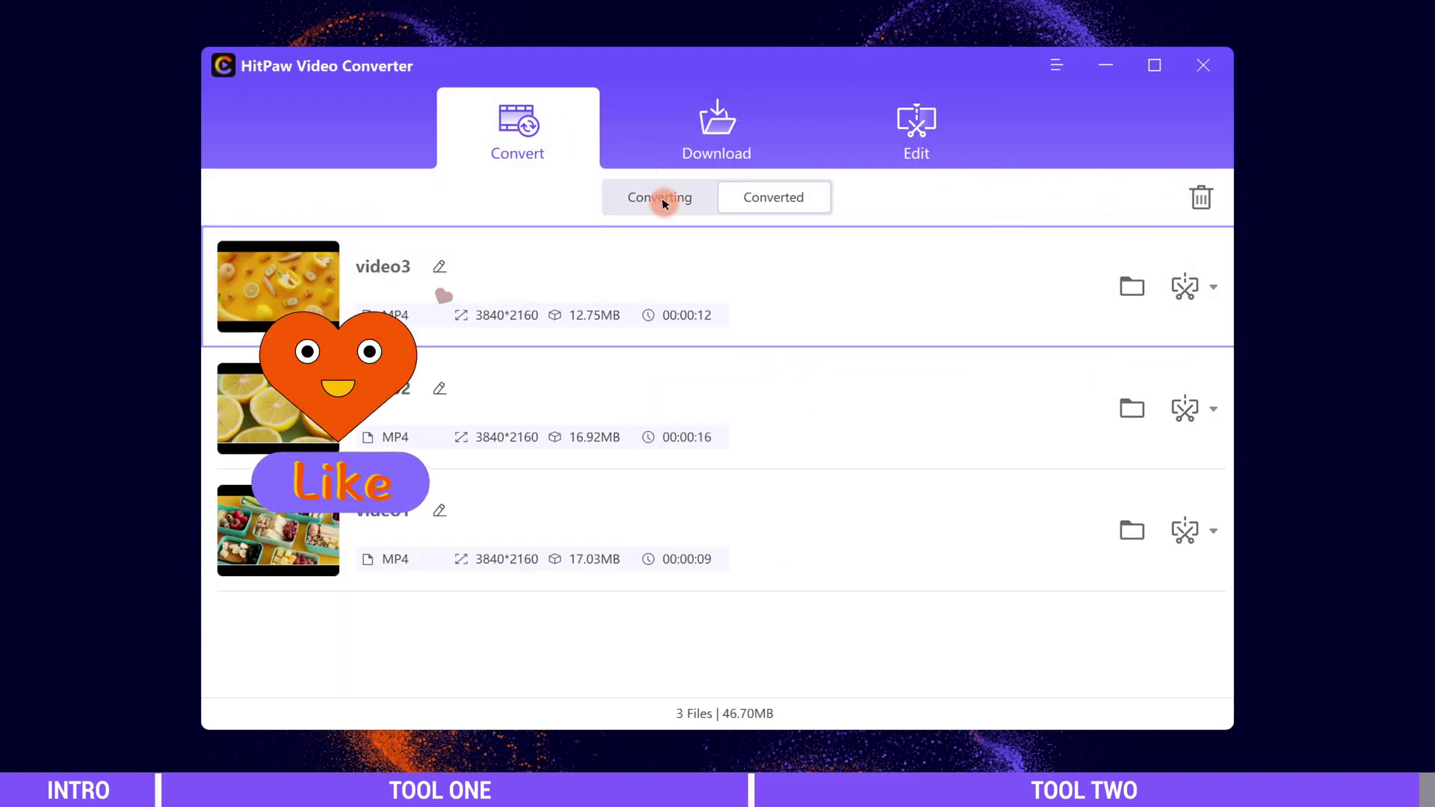
left_click(667, 197)
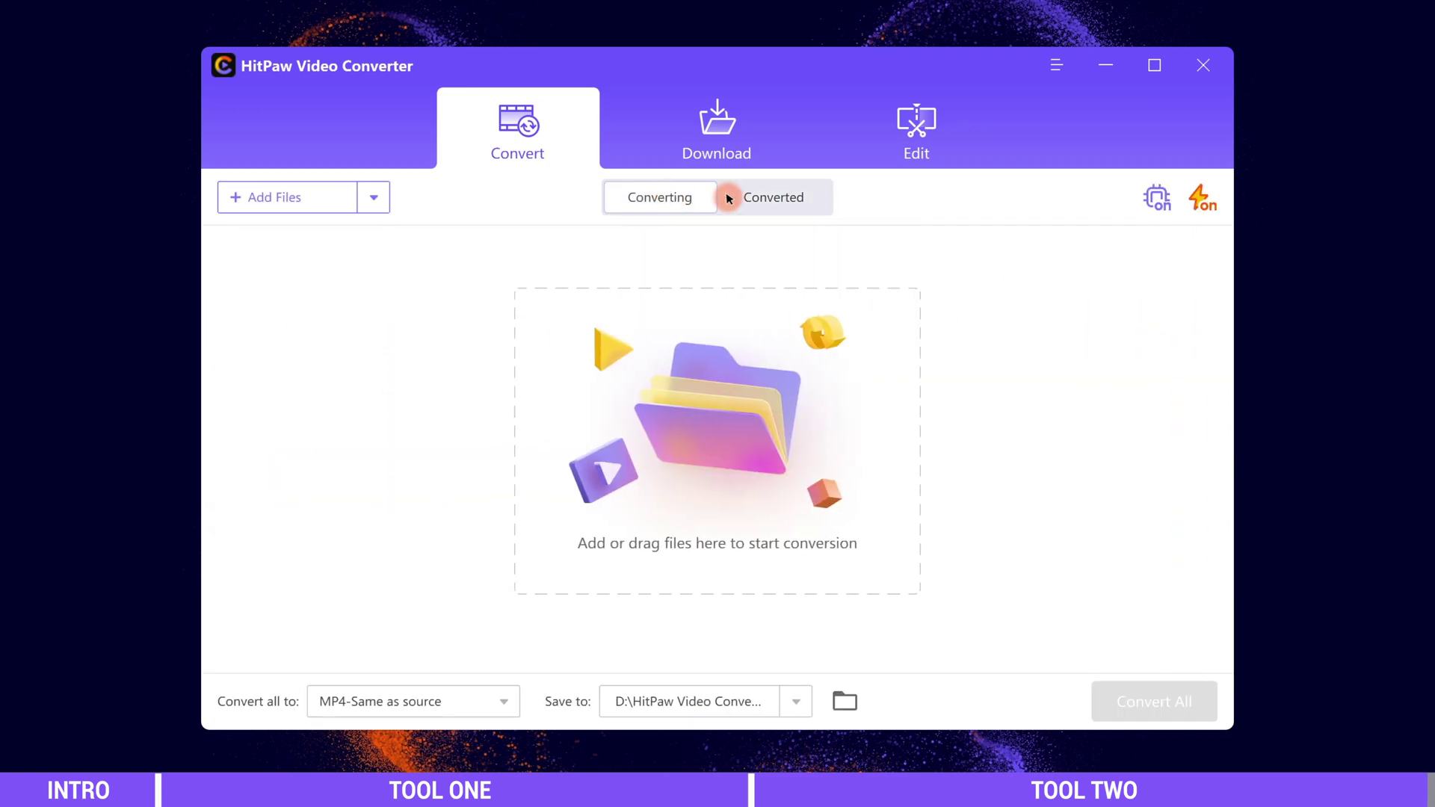
left_click(783, 196)
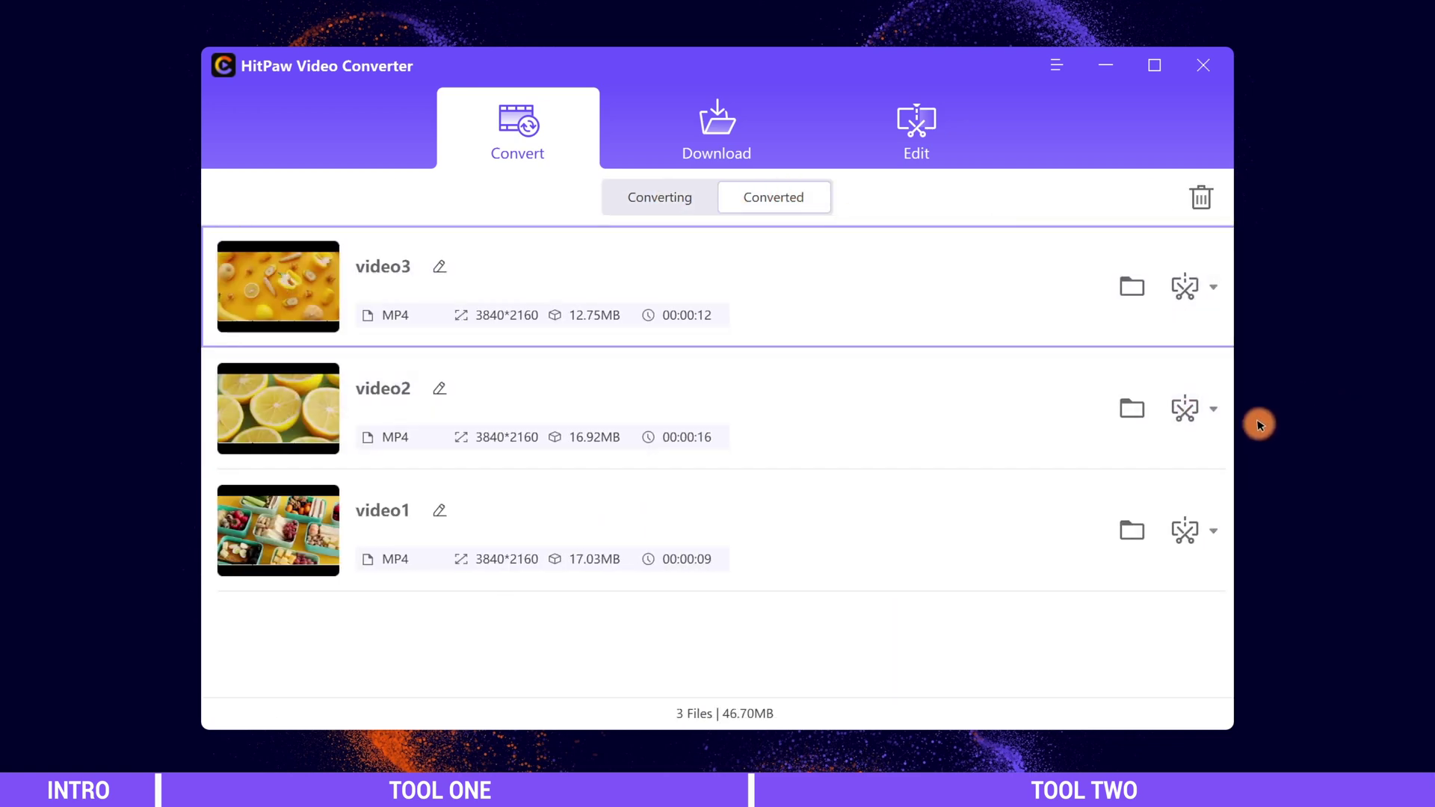